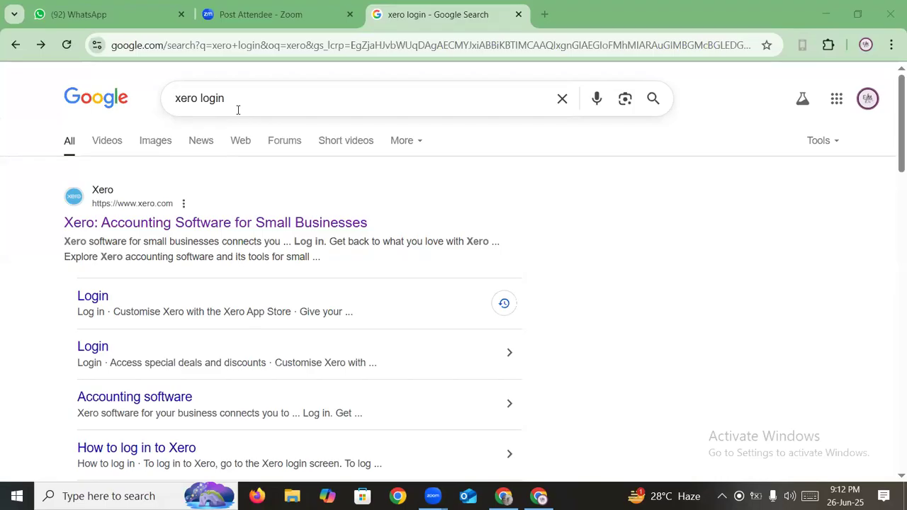
- Scroll through the Google results for 'xero login' to review them
{"action": "scroll", "coordinate": [365, 241], "scroll_direction": "down", "scroll_amount": 1}
{"action": "scroll", "coordinate": [132, 235], "scroll_direction": "up", "scroll_amount": 1}
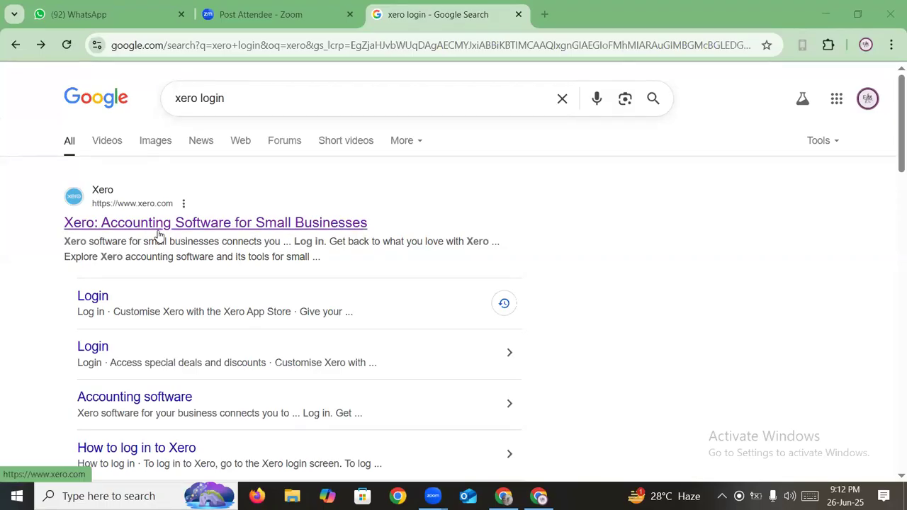
- Open the Xero website from the results and choose 'Try Xero for free'
{"action": "left_click", "coordinate": [189, 226]}
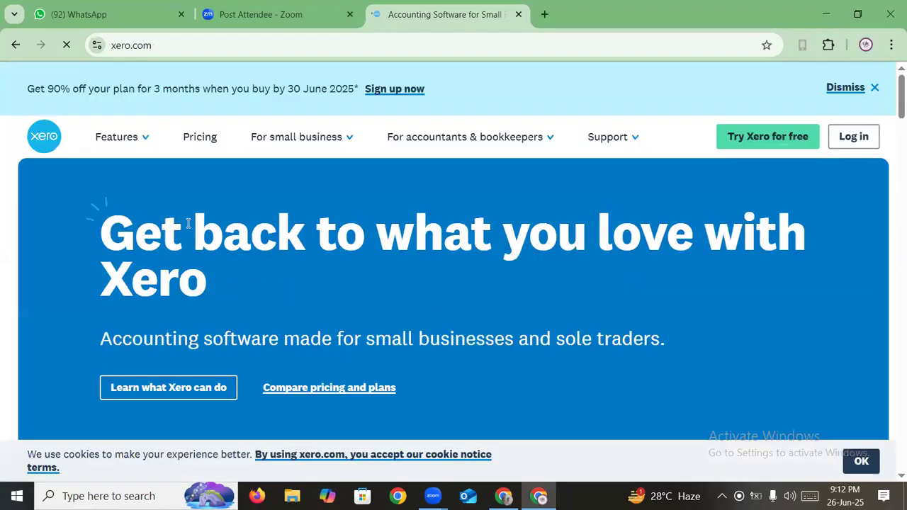
{"action": "left_click", "coordinate": [771, 142]}
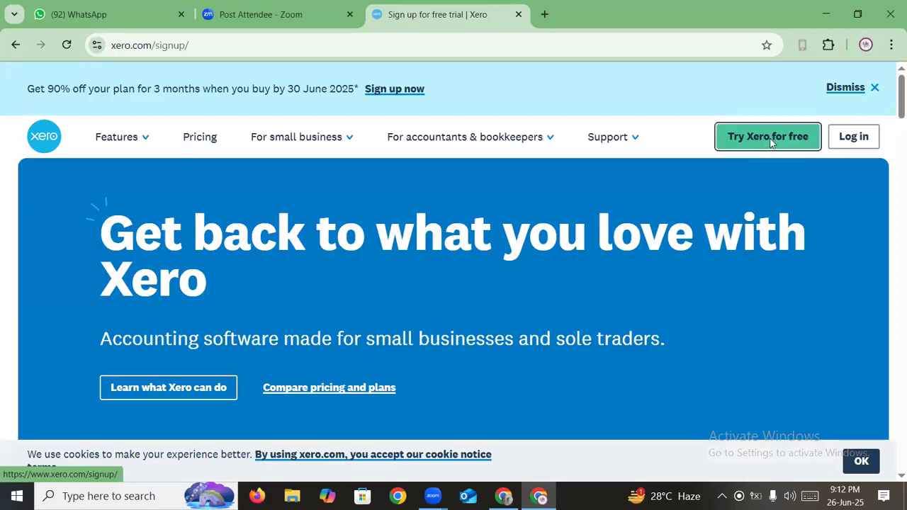
- Enter the user's first name, last name and e-mail address, correcting a missing letter in the e-mail
{"action": "scroll", "coordinate": [613, 176], "scroll_direction": "down", "scroll_amount": 3}
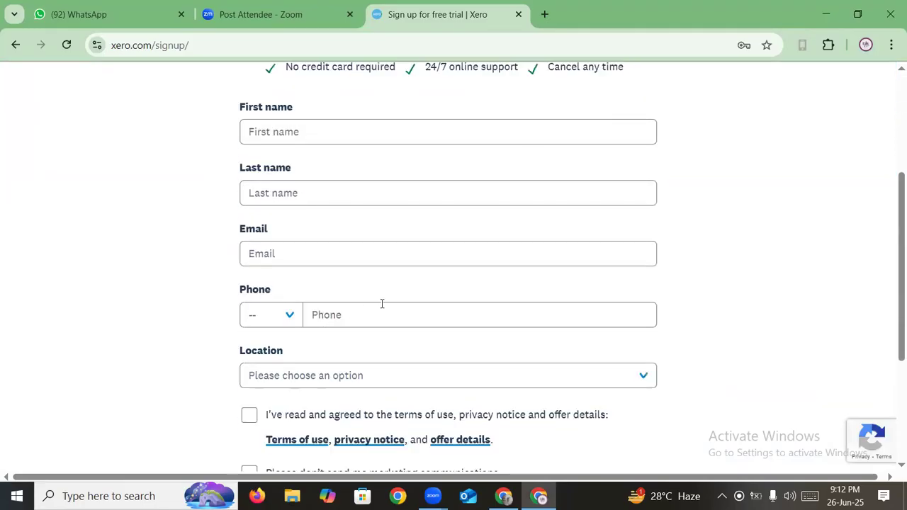
{"action": "left_click", "coordinate": [285, 129]}
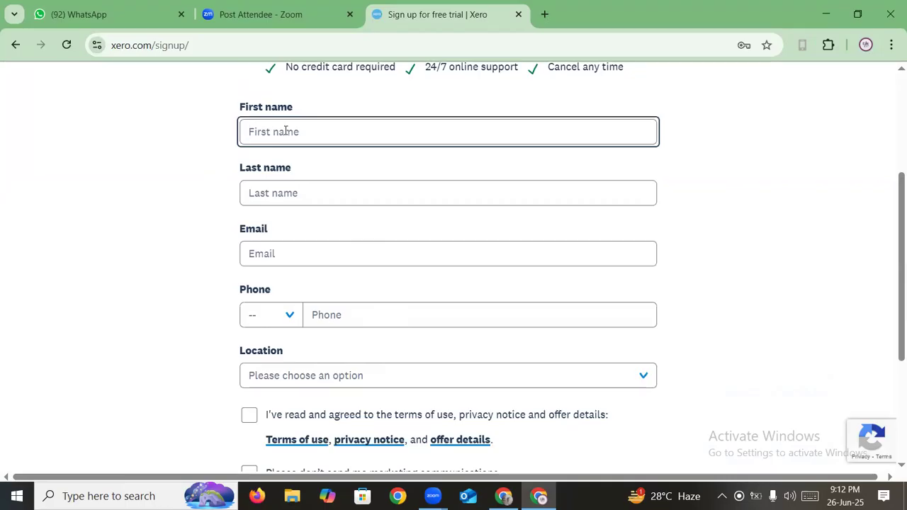
{"action": "left_click", "coordinate": [303, 184]}
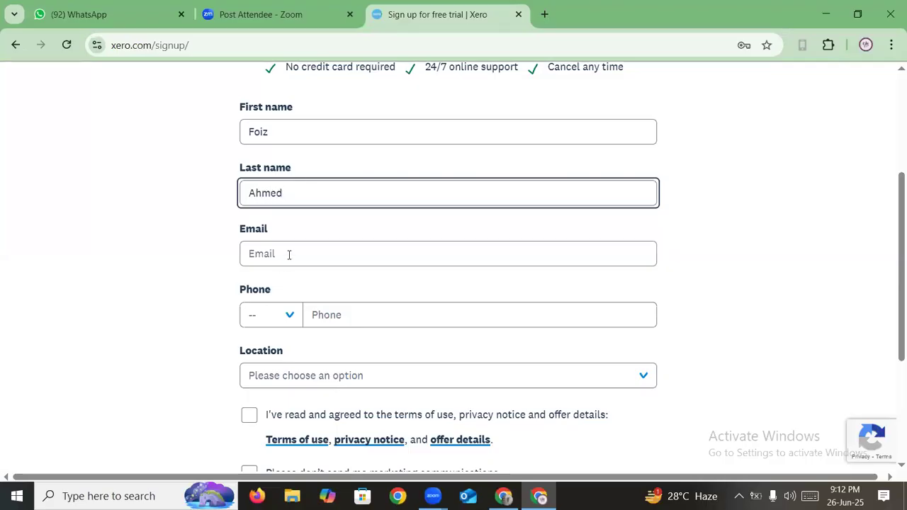
{"action": "left_click", "coordinate": [290, 255]}
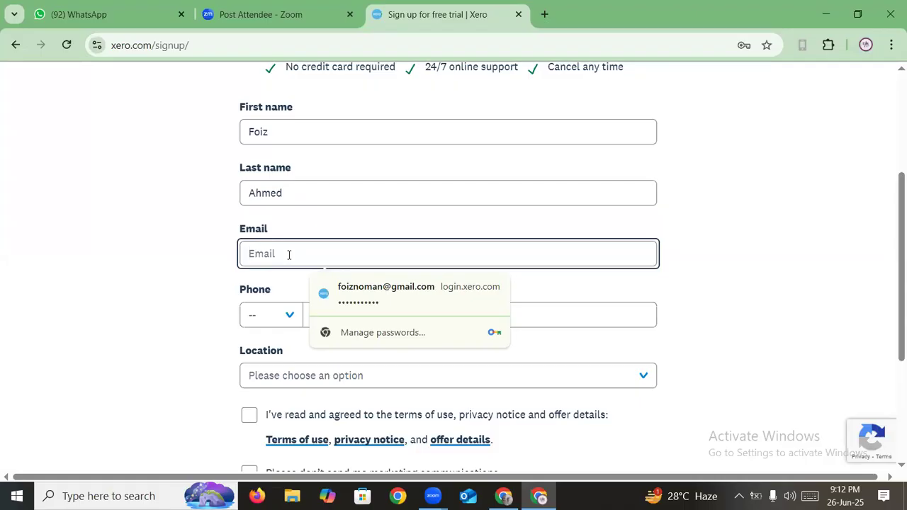
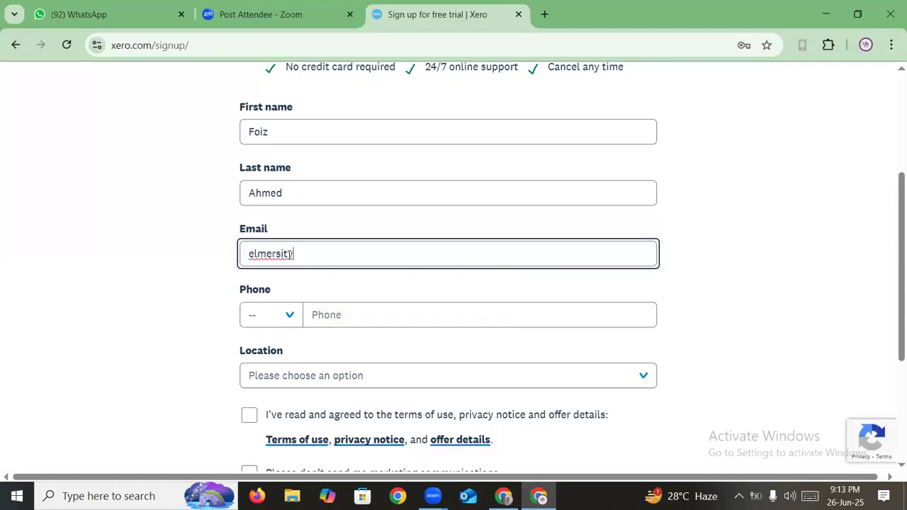
{"action": "left_click", "coordinate": [291, 254]}
{"action": "type", "text": "y"}
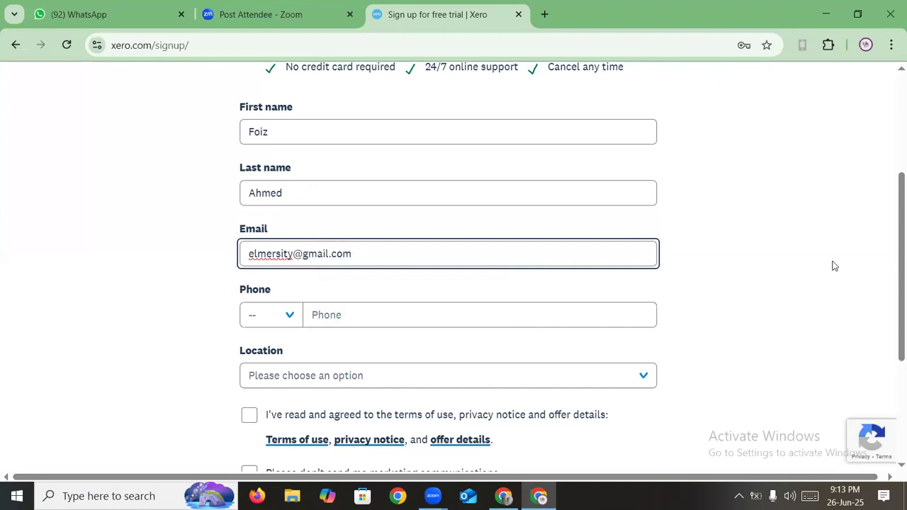
{"action": "left_click", "coordinate": [713, 284]}
- Set the phone country code to BD (+880) and the location to Bangladesh
{"action": "left_click", "coordinate": [289, 319]}
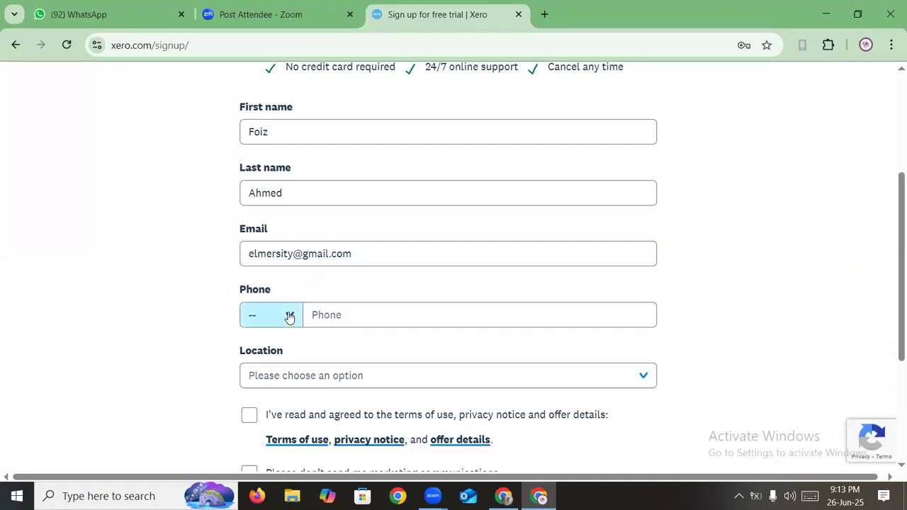
{"action": "left_click", "coordinate": [289, 316]}
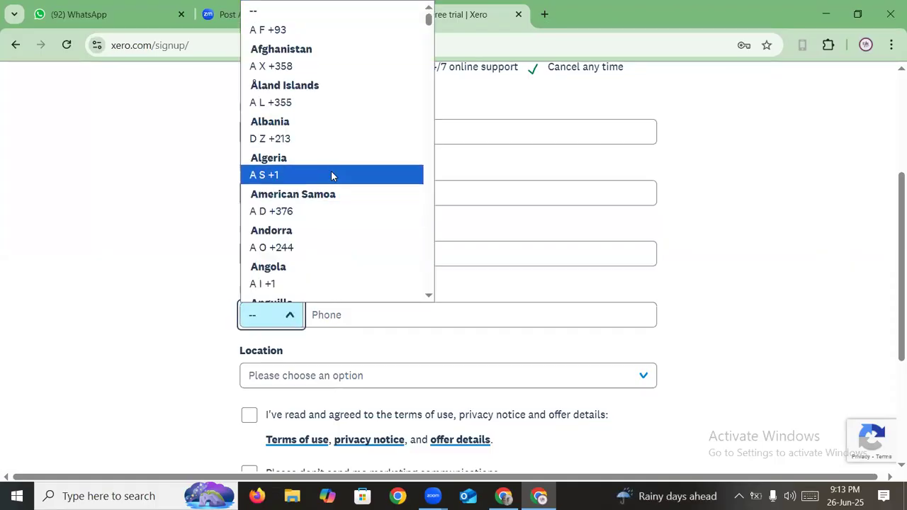
{"action": "scroll", "coordinate": [331, 176], "scroll_direction": "down", "scroll_amount": 4}
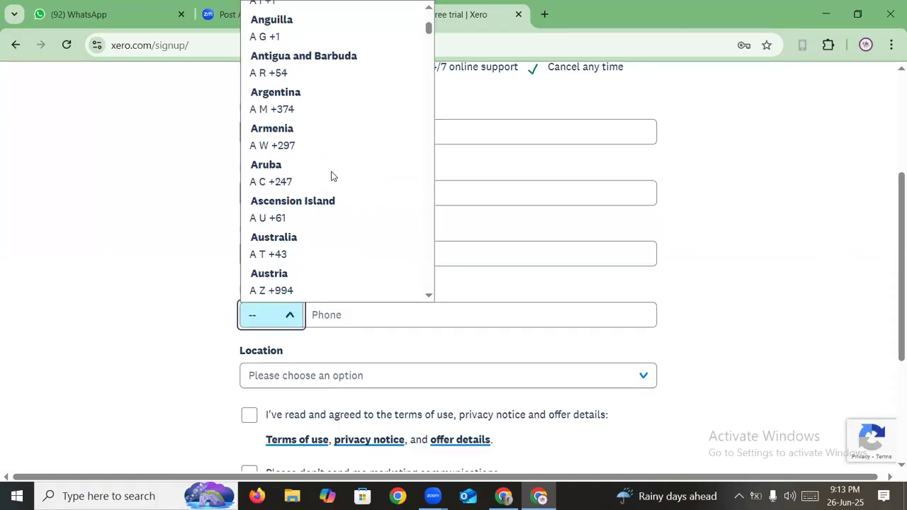
{"action": "scroll", "coordinate": [331, 176], "scroll_direction": "down", "scroll_amount": 2}
{"action": "scroll", "coordinate": [331, 176], "scroll_direction": "down", "scroll_amount": 2}
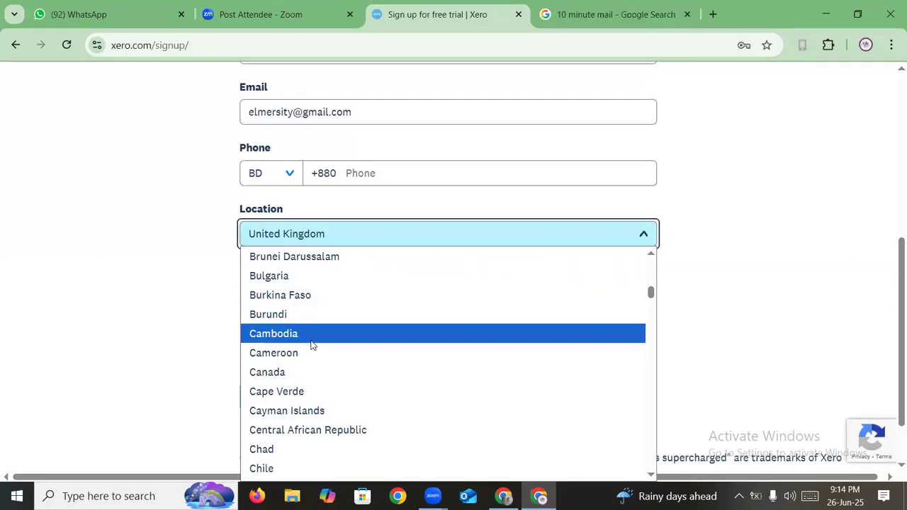
{"action": "scroll", "coordinate": [312, 346], "scroll_direction": "up", "scroll_amount": 2}
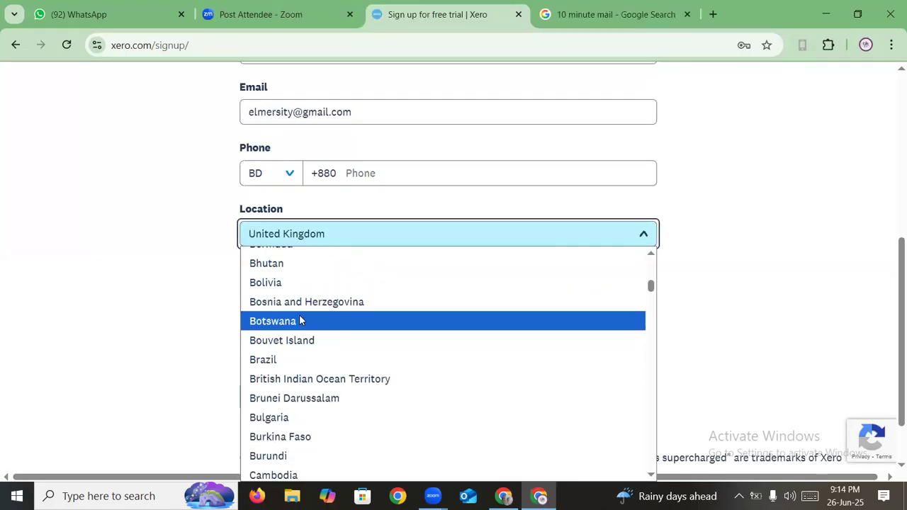
{"action": "scroll", "coordinate": [301, 318], "scroll_direction": "up", "scroll_amount": 2}
{"action": "left_click", "coordinate": [305, 270]}
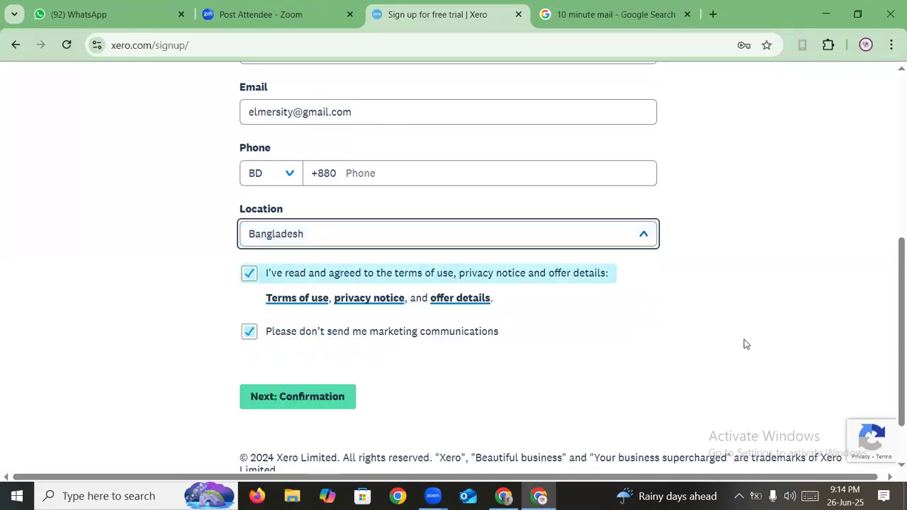
- Enter the phone number, fixing mistyped digits, and tick both consent boxes
{"action": "left_click", "coordinate": [439, 177]}
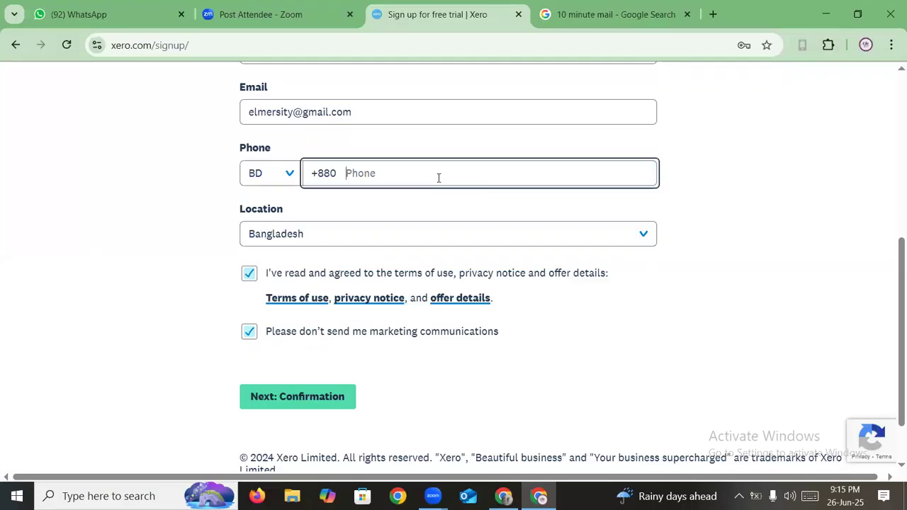
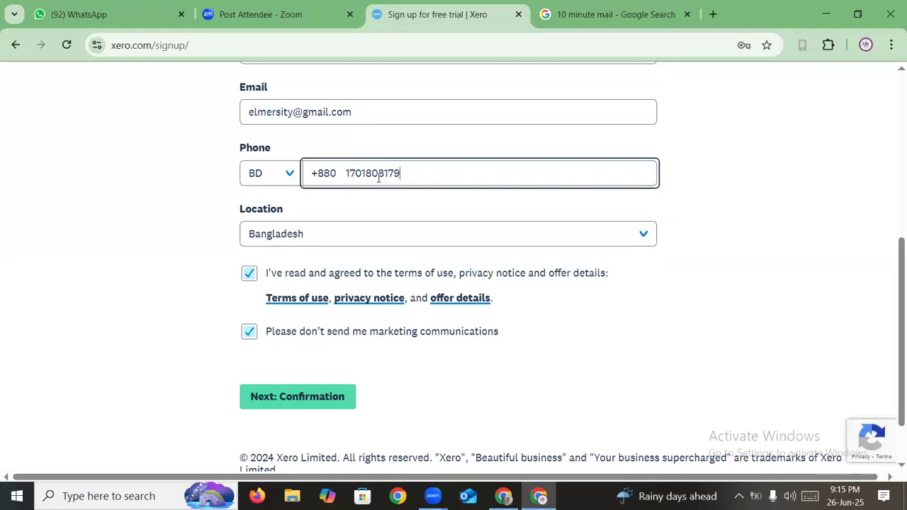
{"action": "left_click", "coordinate": [697, 325]}
{"action": "scroll", "coordinate": [696, 325], "scroll_direction": "up", "scroll_amount": 1}
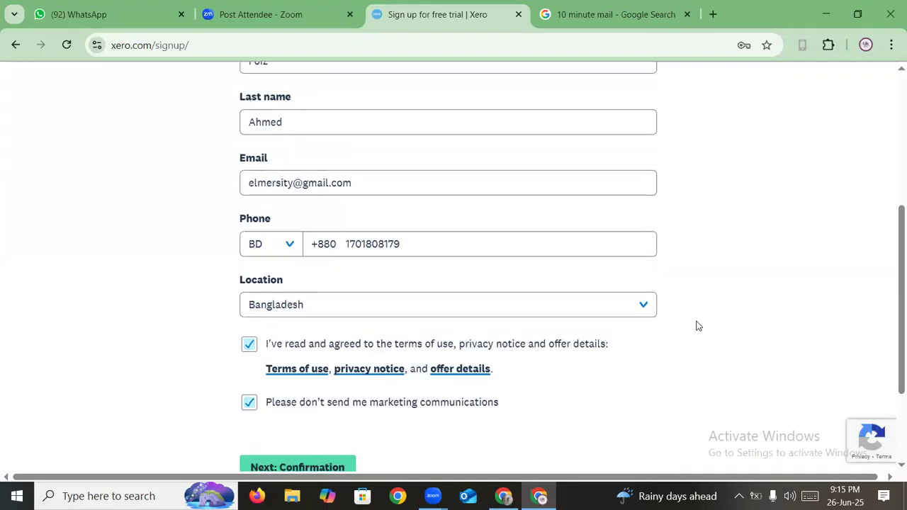
{"action": "scroll", "coordinate": [696, 325], "scroll_direction": "up", "scroll_amount": 4}
{"action": "scroll", "coordinate": [696, 325], "scroll_direction": "down", "scroll_amount": 4}
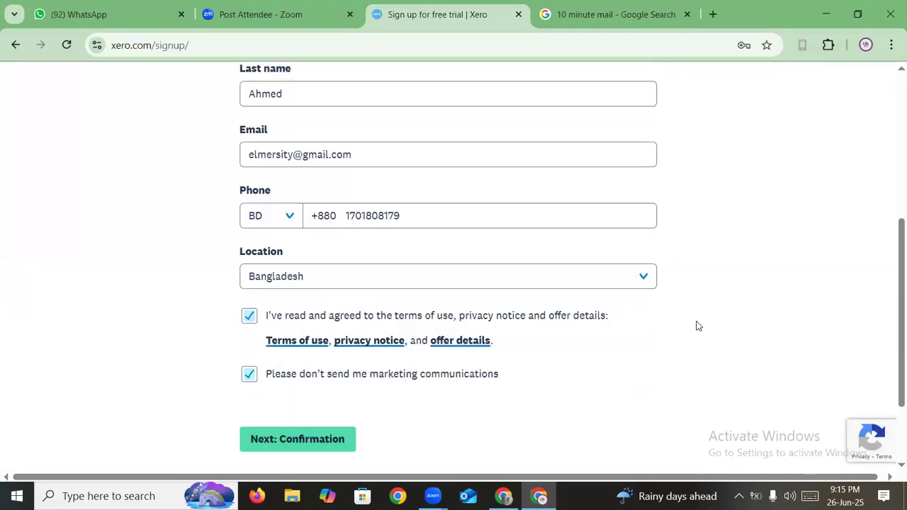
{"action": "scroll", "coordinate": [696, 326], "scroll_direction": "down", "scroll_amount": 2}
- Submit the sign-up with 'Next: Confirmation', review the confirmation page, then start a new browser tab
{"action": "left_click", "coordinate": [305, 331]}
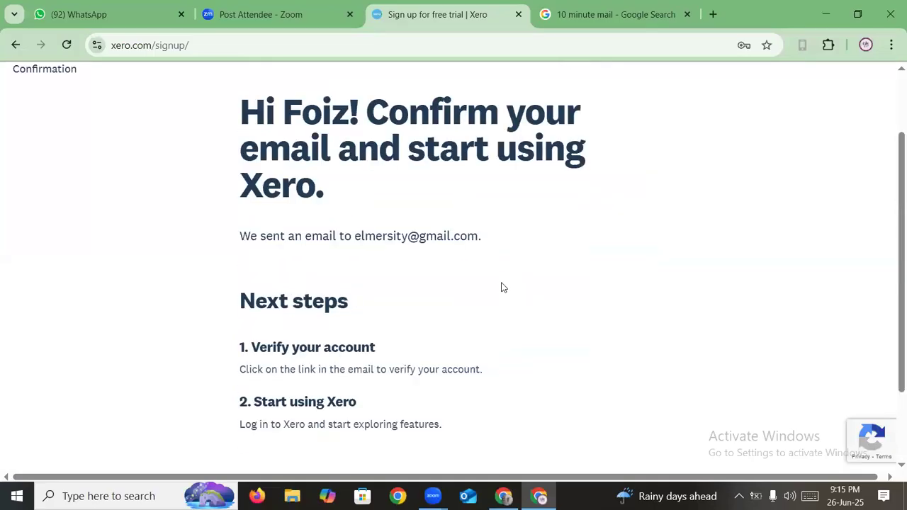
{"action": "scroll", "coordinate": [501, 287], "scroll_direction": "down", "scroll_amount": 2}
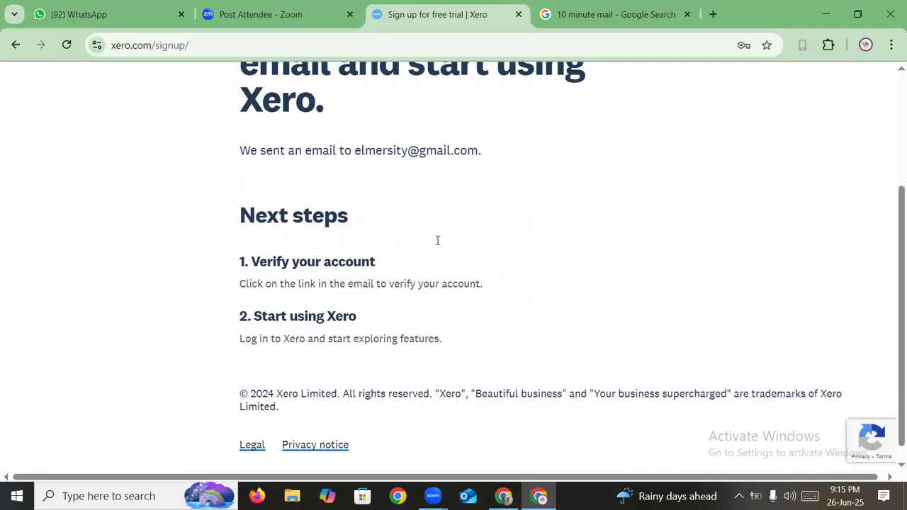
{"action": "scroll", "coordinate": [437, 240], "scroll_direction": "up", "scroll_amount": 1}
{"action": "left_click_drag", "start_coordinate": [356, 203], "coordinate": [495, 258]}
{"action": "left_click", "coordinate": [495, 258]}
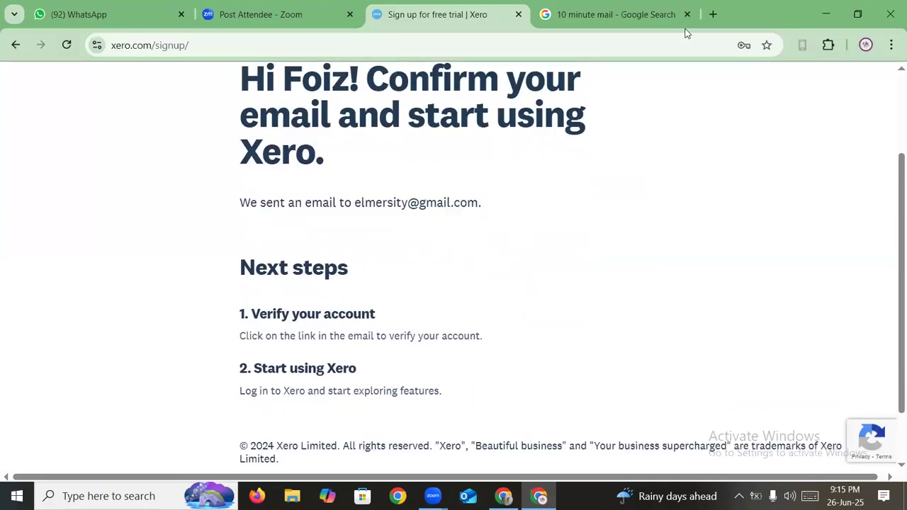
{"action": "left_click", "coordinate": [713, 14]}
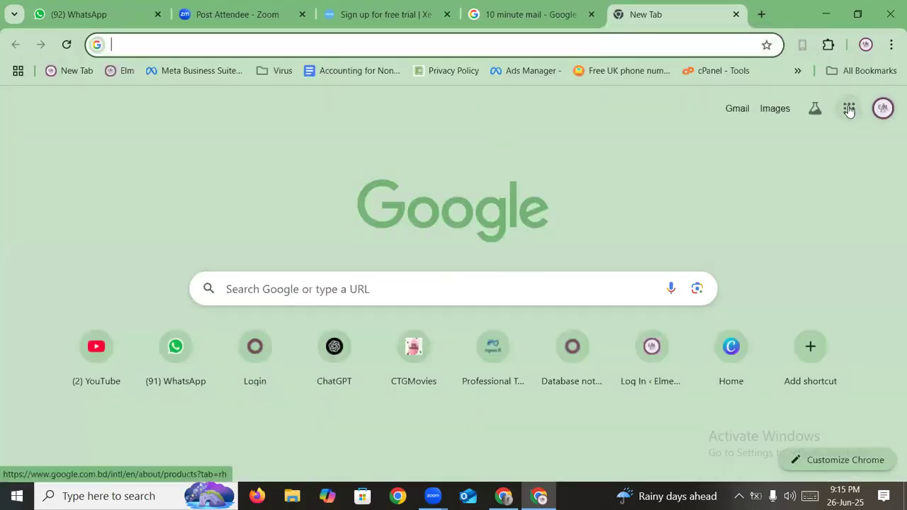
- Open Gmail from the Google apps grid
{"action": "left_click", "coordinate": [849, 109]}
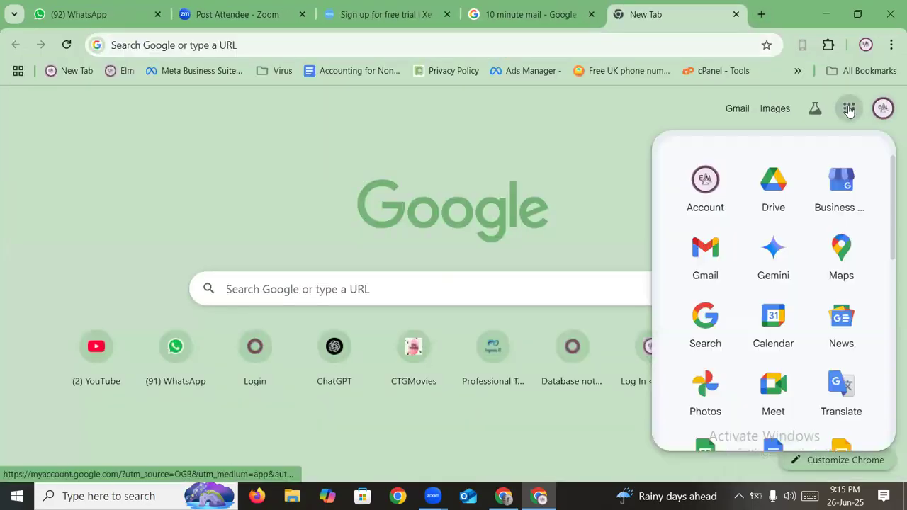
{"action": "left_click", "coordinate": [700, 258]}
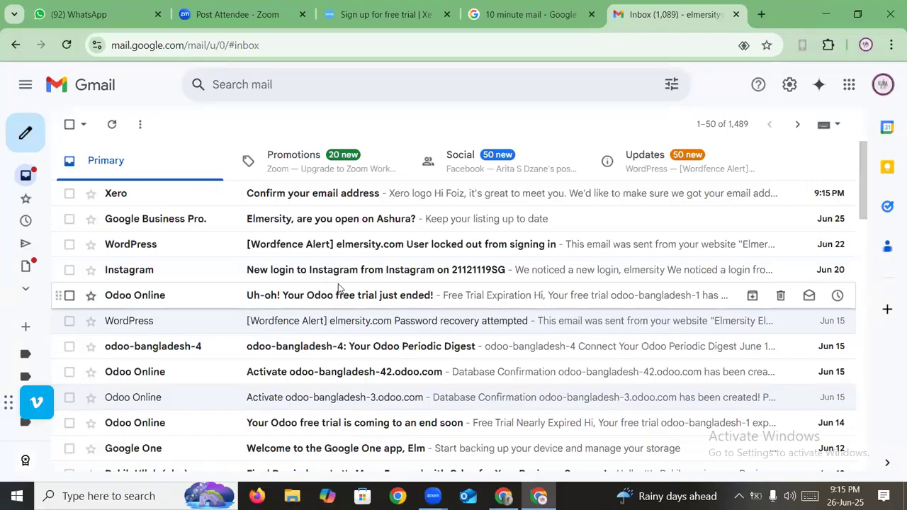
- Open Xero's 'Confirm your email address' message and confirm with 'Yes, it's me – let's get started'
{"action": "left_click", "coordinate": [326, 199]}
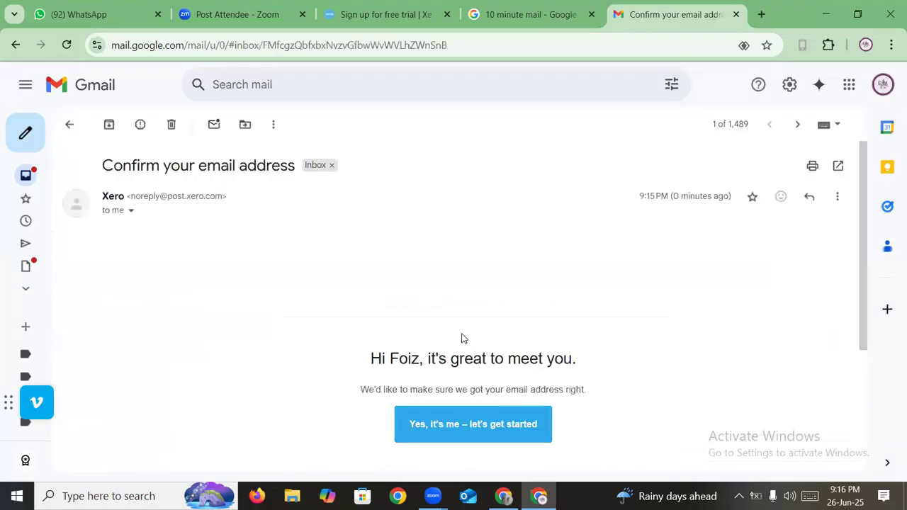
{"action": "scroll", "coordinate": [436, 372], "scroll_direction": "down", "scroll_amount": 1}
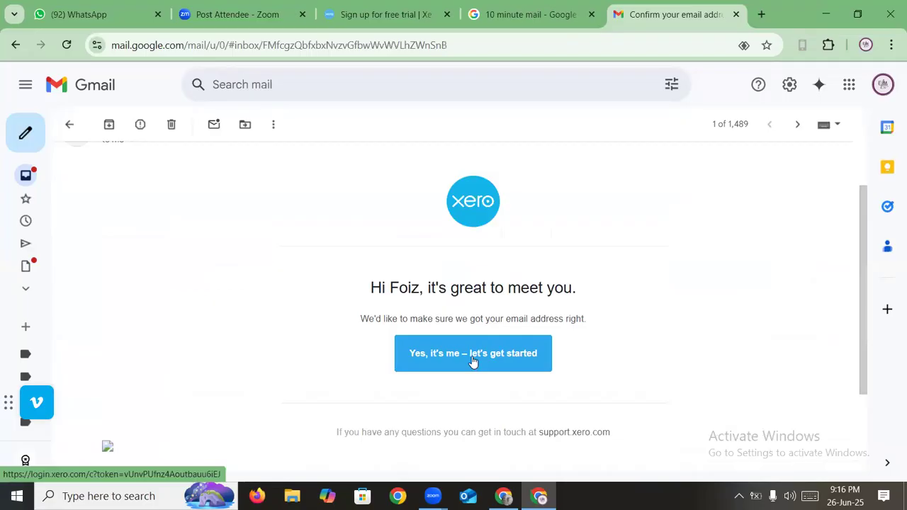
{"action": "left_click", "coordinate": [473, 360]}
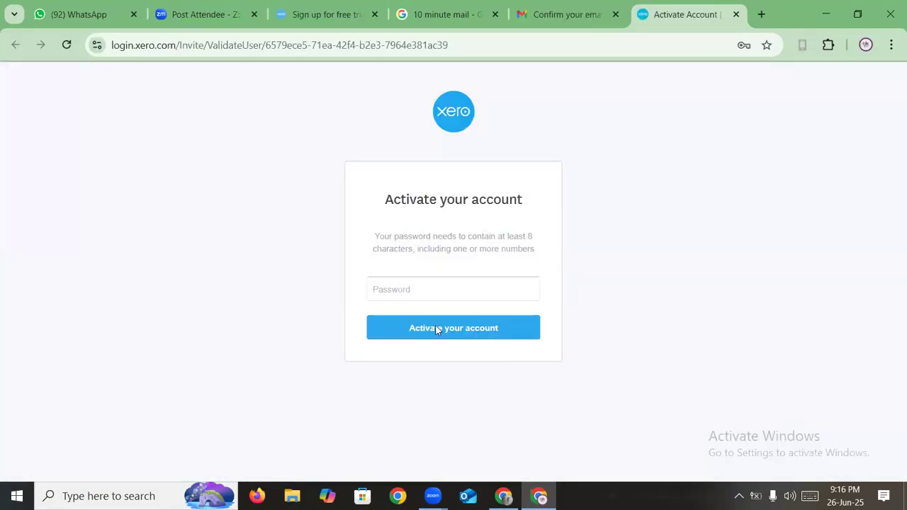
- Set the account password, activate the Xero account, and decline Chrome's offer to save it
{"action": "left_click", "coordinate": [402, 287]}
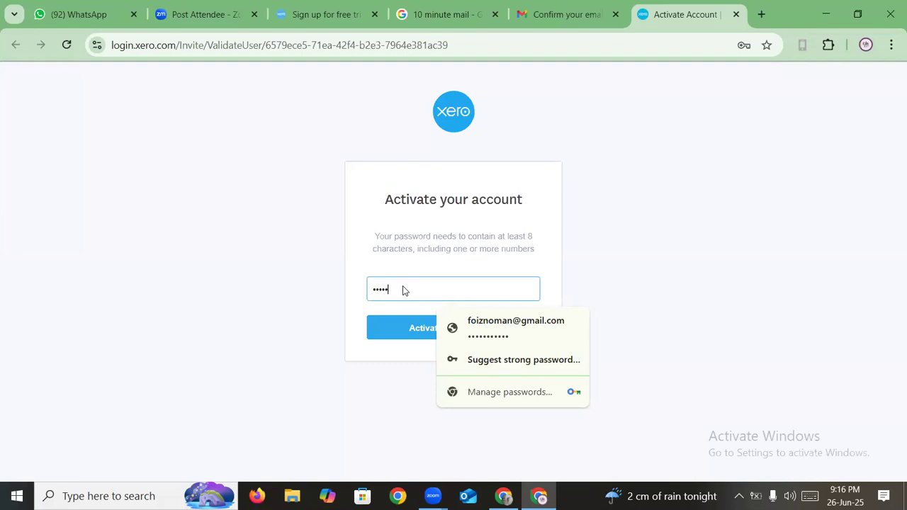
{"action": "type", "text": "••••"}
{"action": "left_click", "coordinate": [395, 363]}
{"action": "left_click", "coordinate": [455, 332]}
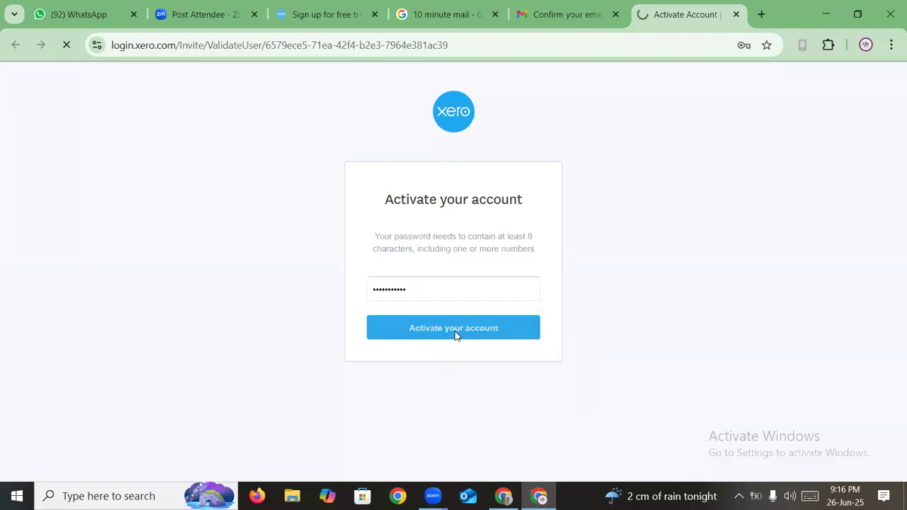
{"action": "left_click", "coordinate": [763, 82]}
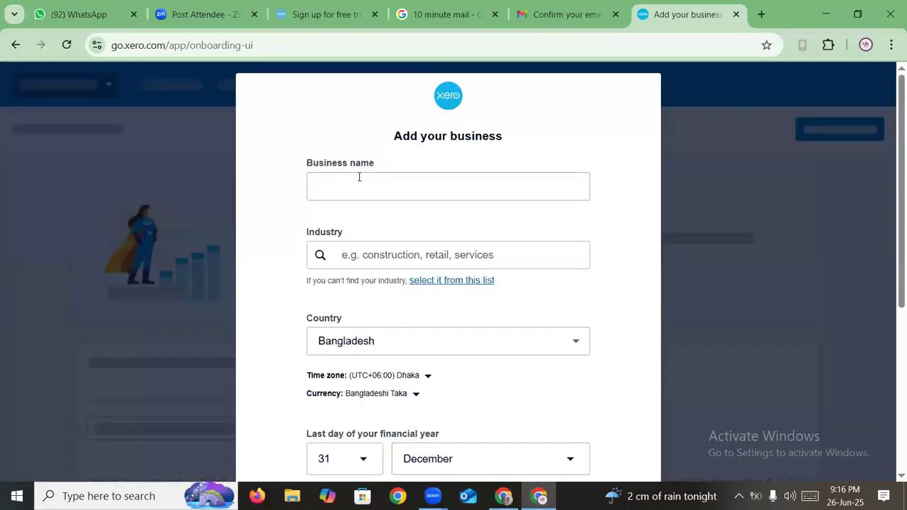
- Enter 'elmersity bookkeeping' as the business name
{"action": "left_click", "coordinate": [360, 184]}
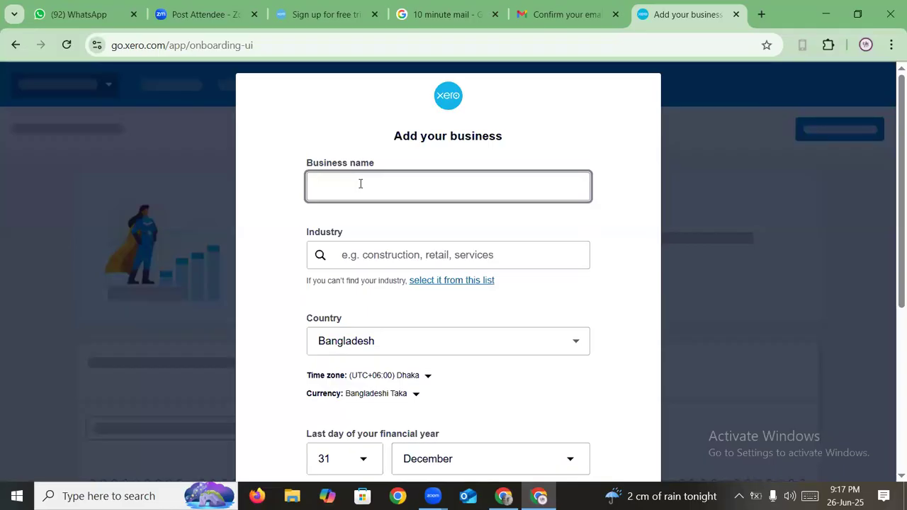
{"action": "type", "text": "elmersi"}
{"action": "type", "text": "ty bookkeeping"}
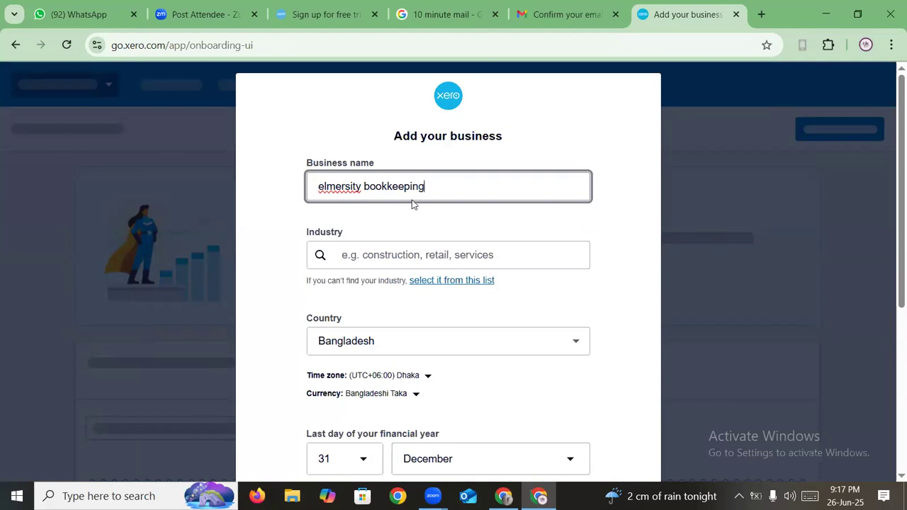
- Search 'retail' and set the industry to Computer and Computer Peripheral Retailing
{"action": "left_click", "coordinate": [376, 255]}
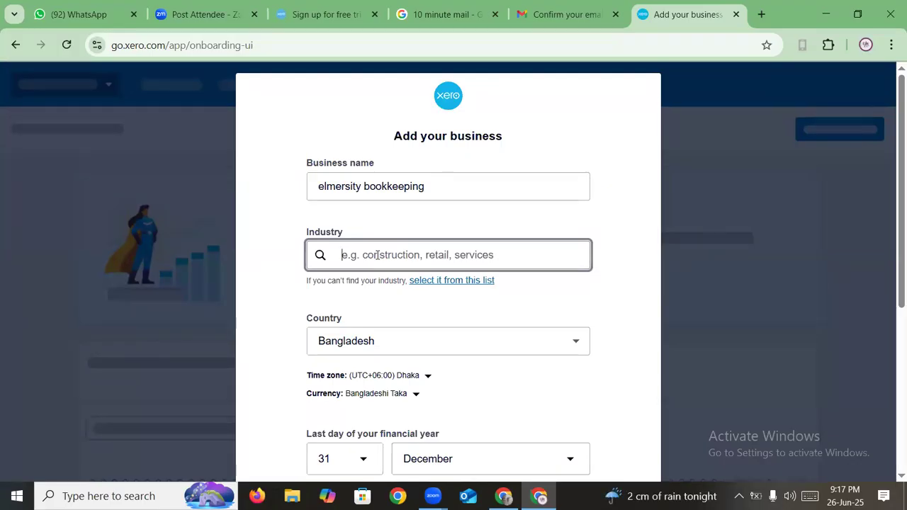
{"action": "type", "text": "retail"}
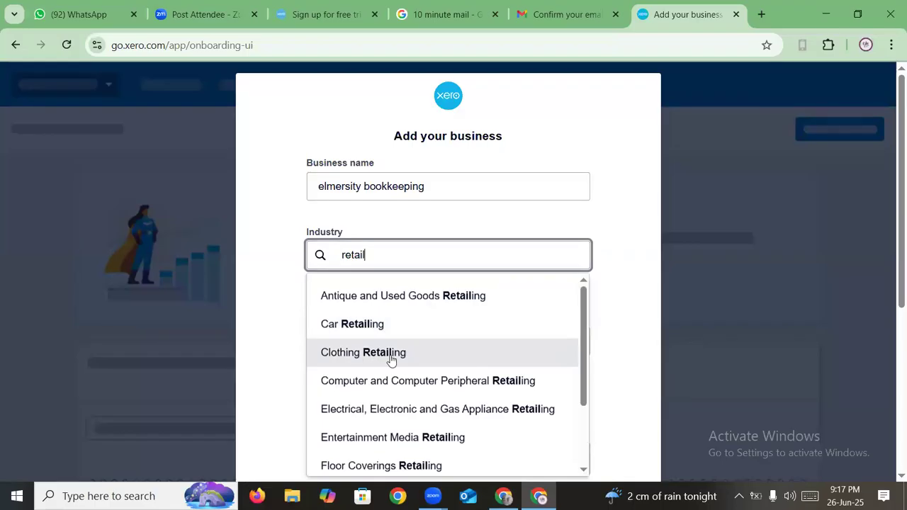
{"action": "left_click", "coordinate": [430, 381]}
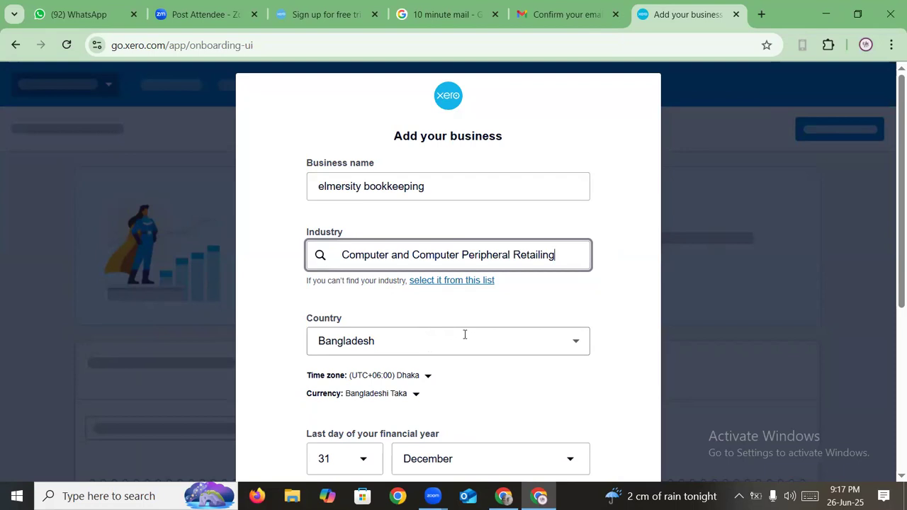
{"action": "scroll", "coordinate": [464, 334], "scroll_direction": "down", "scroll_amount": 1}
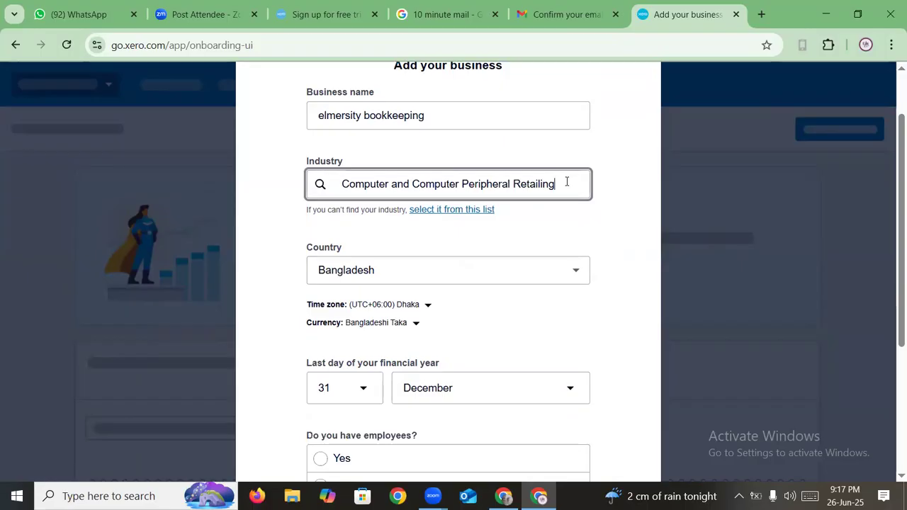
- Answer 'No, it's just me' for employees and choose Spreadsheets as the current tool
{"action": "scroll", "coordinate": [557, 264], "scroll_direction": "down", "scroll_amount": 1}
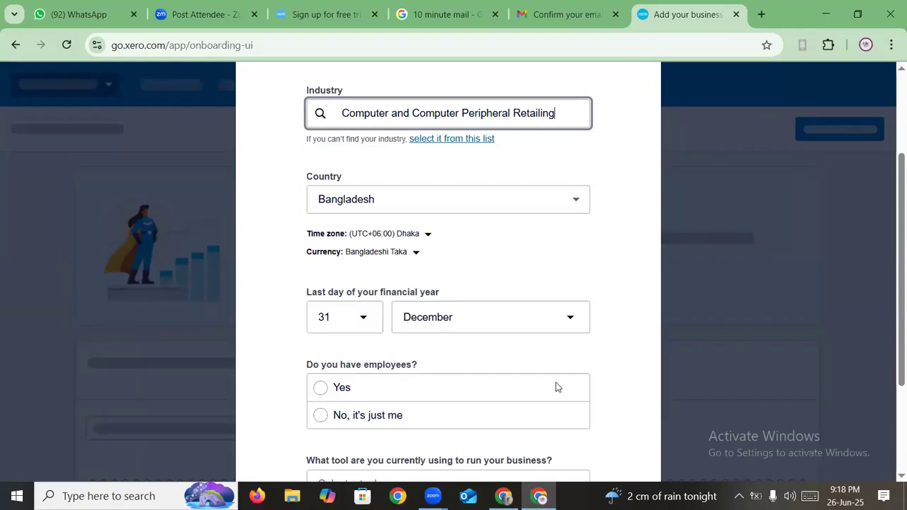
{"action": "mouse_move", "coordinate": [846, 494]}
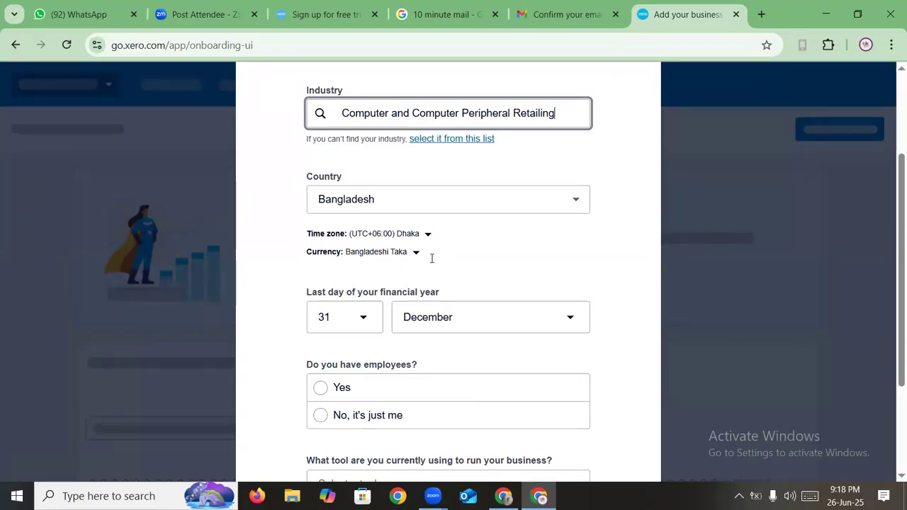
{"action": "scroll", "coordinate": [431, 259], "scroll_direction": "down", "scroll_amount": 1}
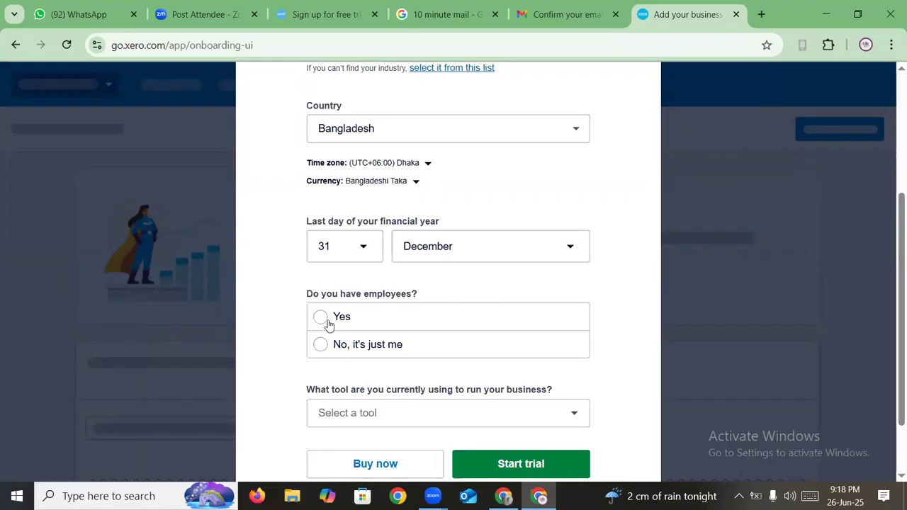
{"action": "left_click", "coordinate": [322, 348]}
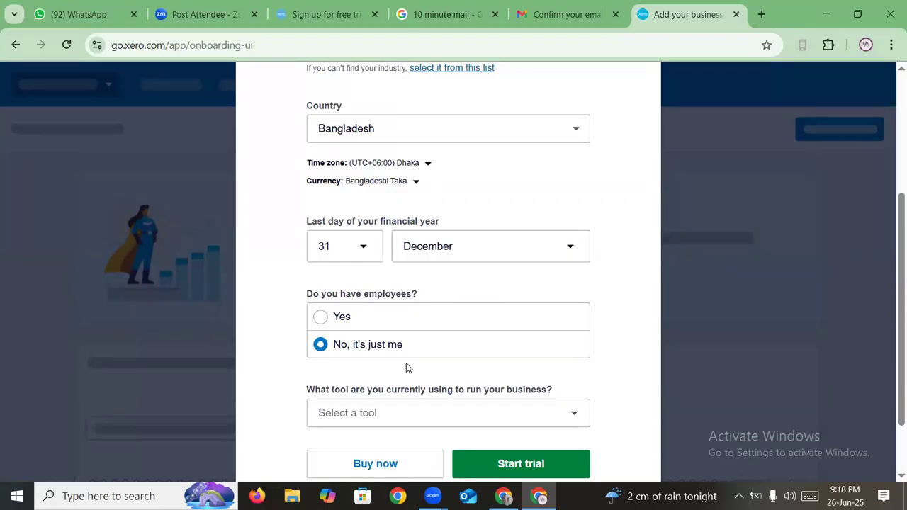
{"action": "scroll", "coordinate": [509, 338], "scroll_direction": "down", "scroll_amount": 1}
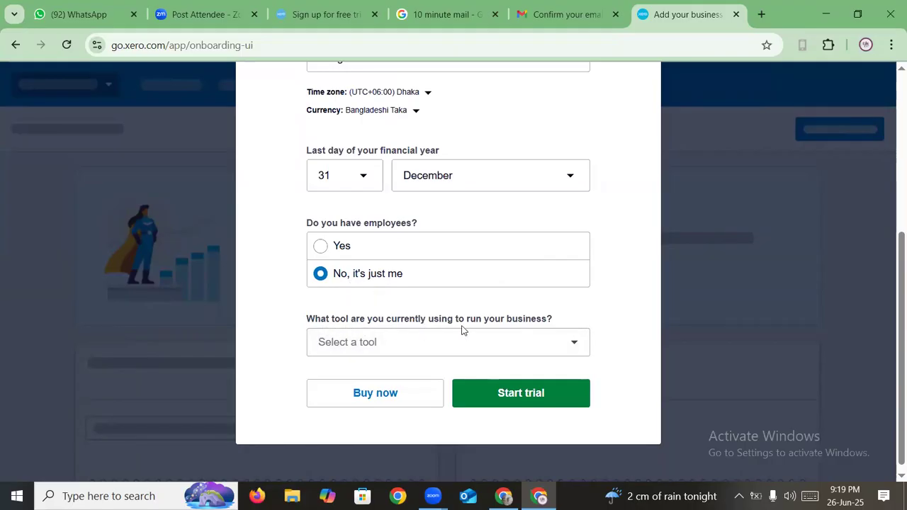
{"action": "left_click", "coordinate": [525, 344]}
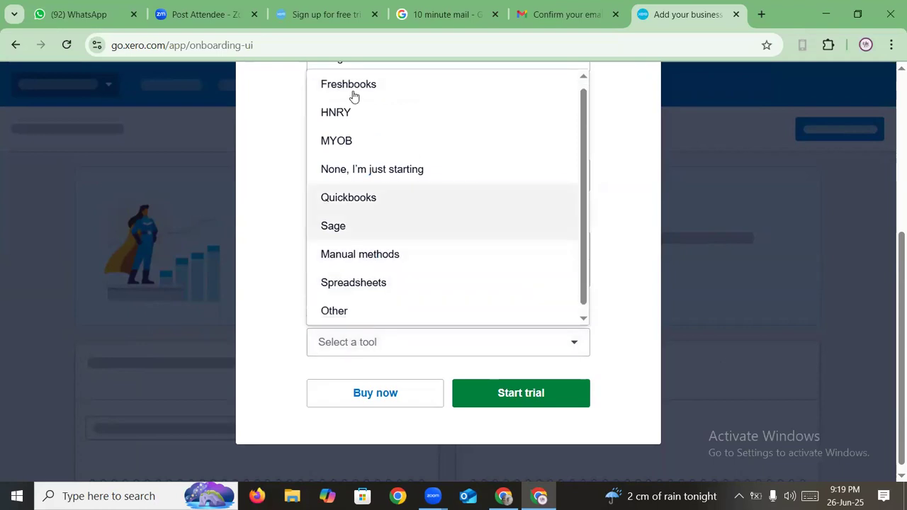
{"action": "left_click", "coordinate": [362, 285]}
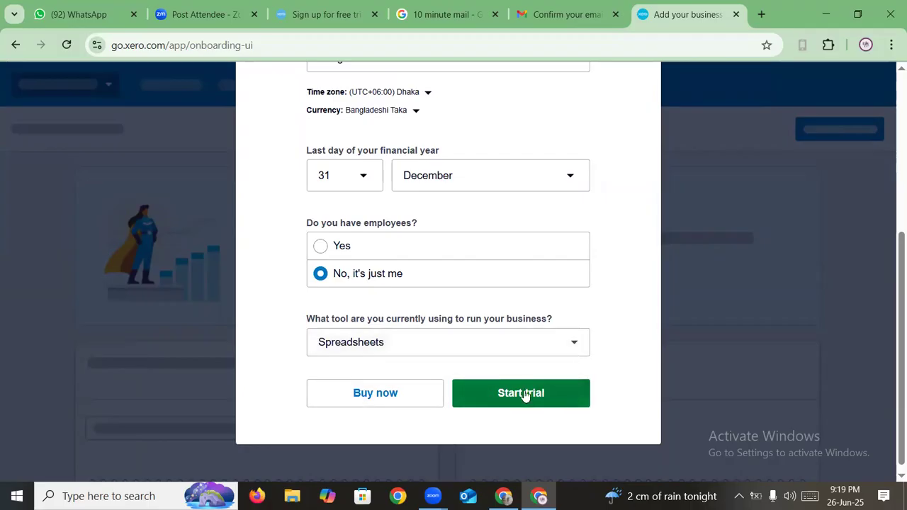
- Start the free trial for elmersity bookkeeping using the completed business details
{"action": "left_click", "coordinate": [573, 387]}
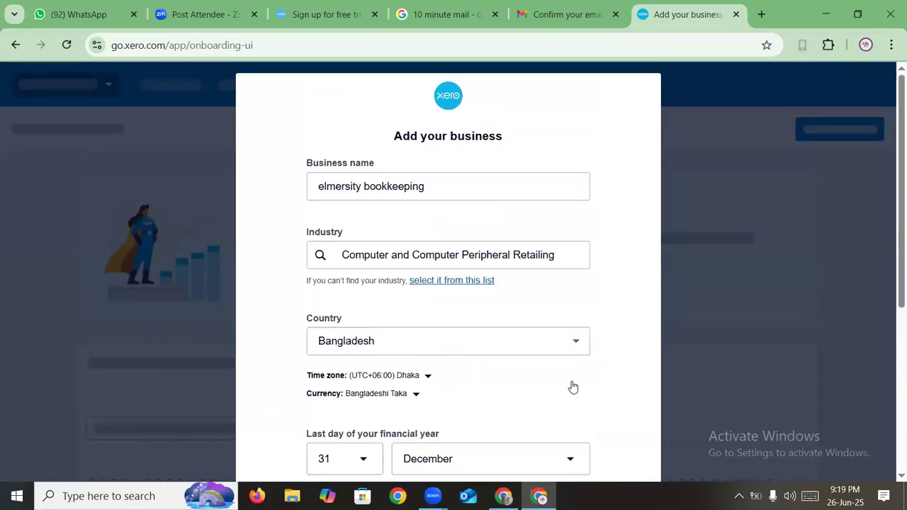
{"action": "scroll", "coordinate": [572, 387], "scroll_direction": "down", "scroll_amount": 5}
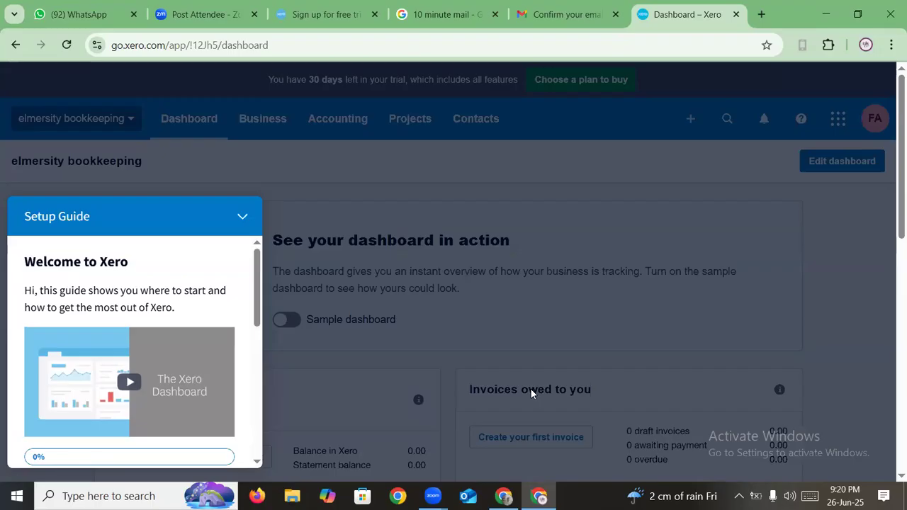
- Dismiss the dimmed overlay on the dashboard and collapse the Setup Guide panel
{"action": "left_click", "coordinate": [472, 168]}
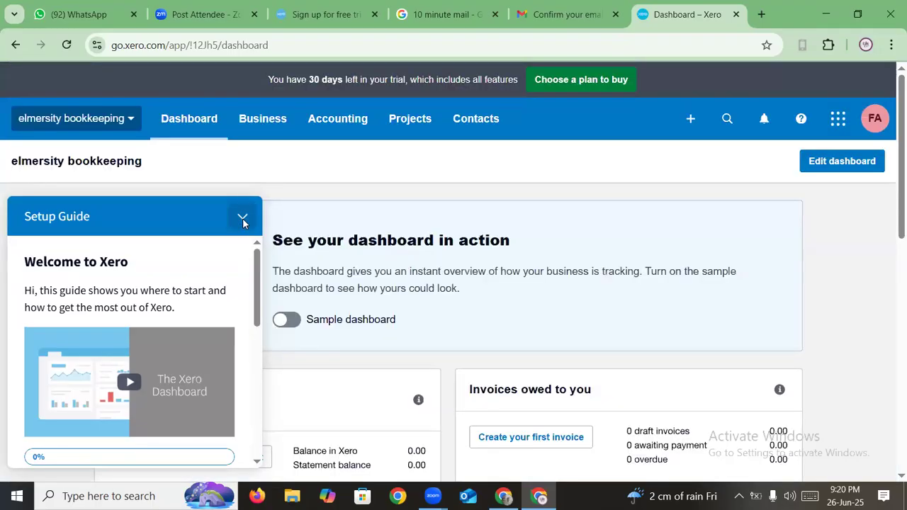
{"action": "left_click", "coordinate": [242, 220]}
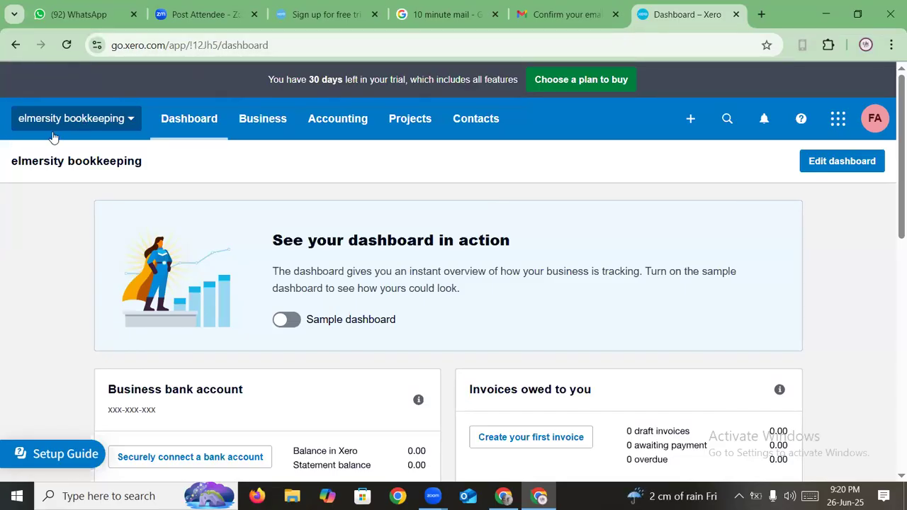
- Toggle the top-left elmersity bookkeeping organisation dropdown a few times, leaving it open
{"action": "left_click", "coordinate": [122, 124]}
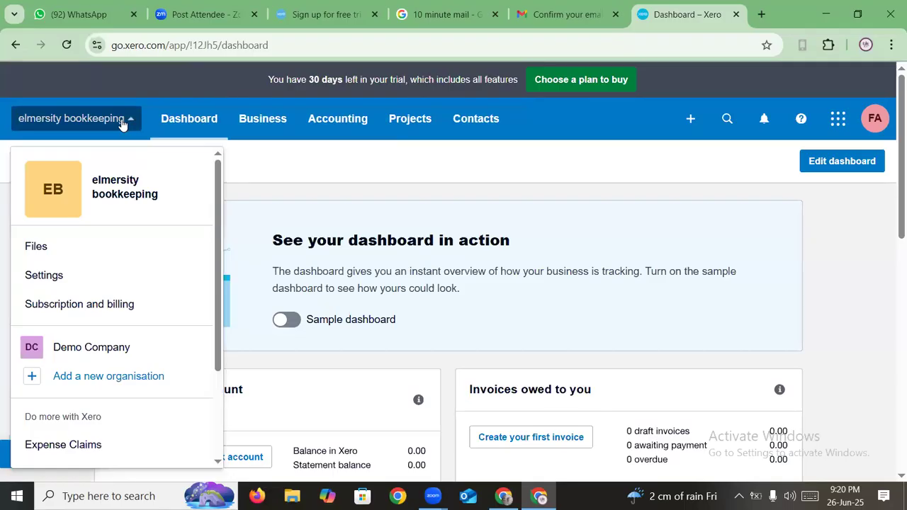
{"action": "left_click", "coordinate": [35, 131]}
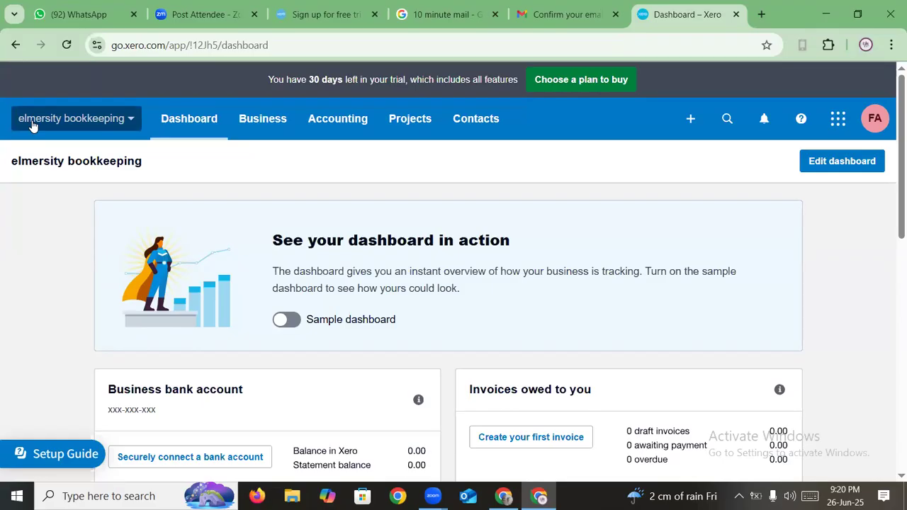
{"action": "left_click", "coordinate": [119, 122]}
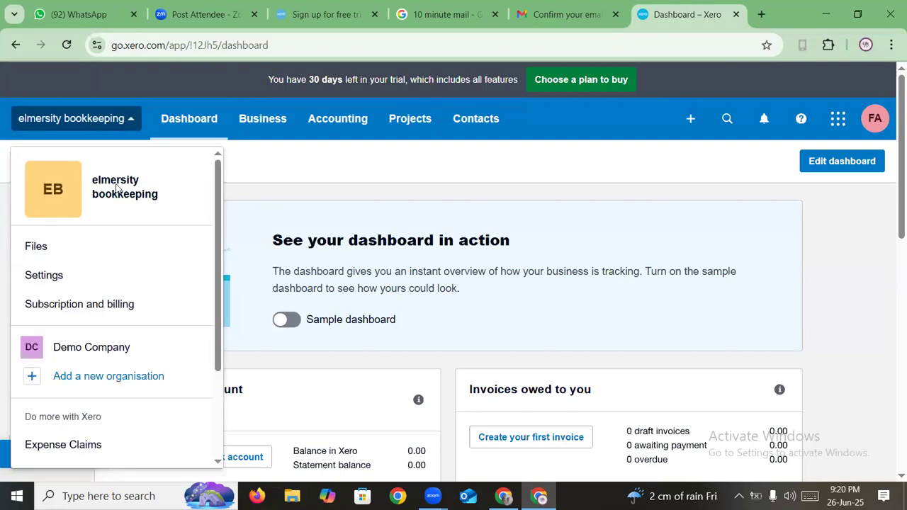
{"action": "left_click", "coordinate": [128, 119]}
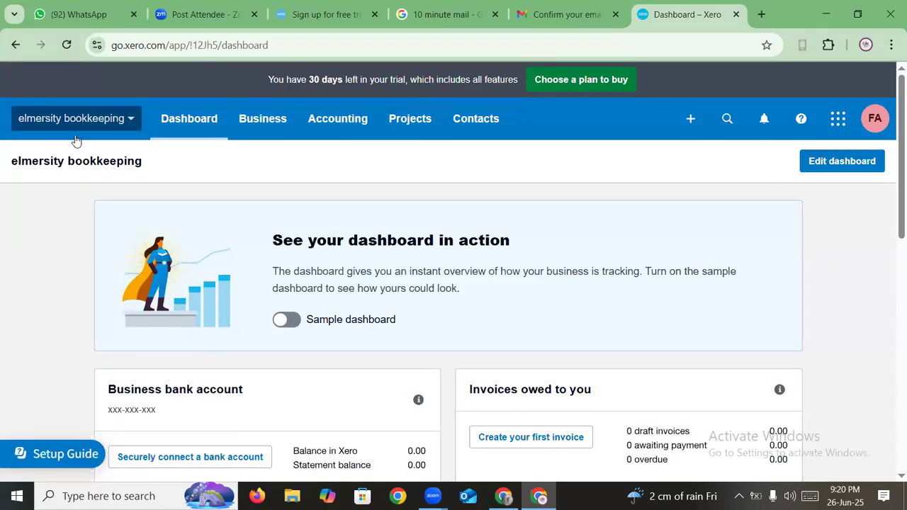
{"action": "left_click", "coordinate": [105, 126]}
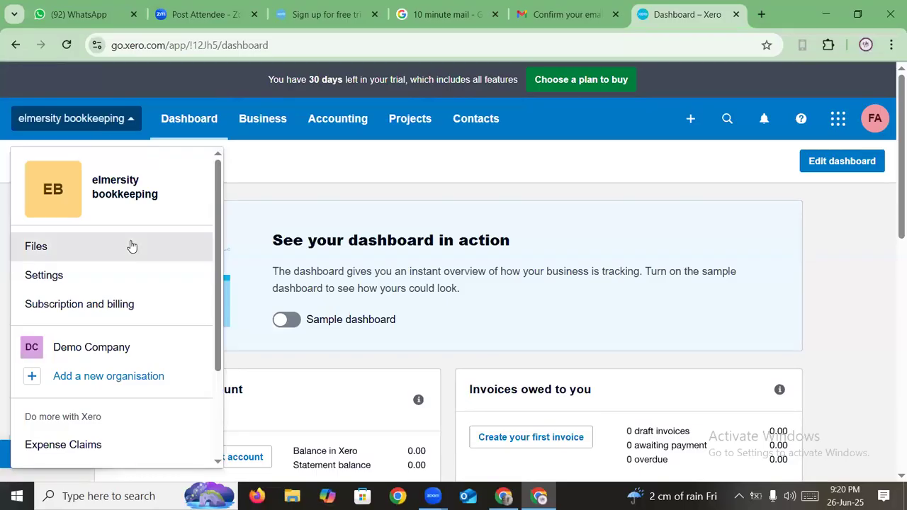
{"action": "scroll", "coordinate": [129, 247], "scroll_direction": "down", "scroll_amount": 1}
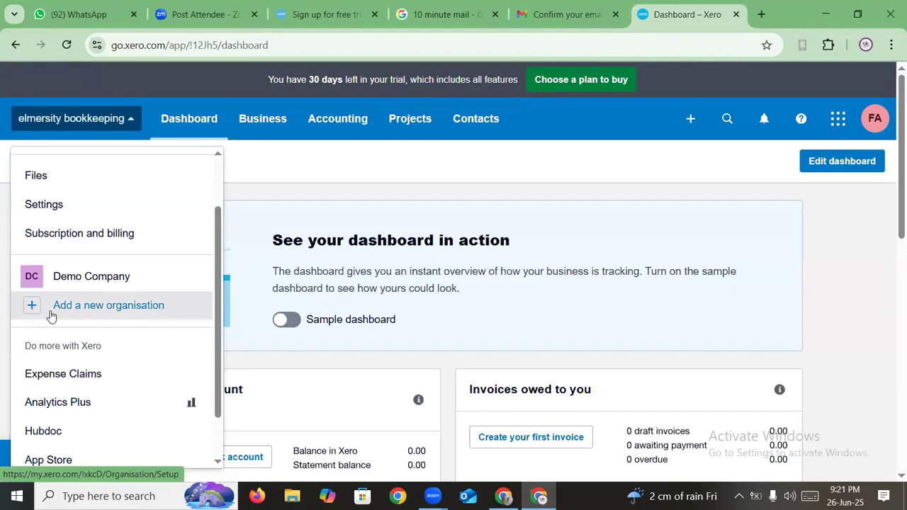
{"action": "scroll", "coordinate": [99, 318], "scroll_direction": "up", "scroll_amount": 1}
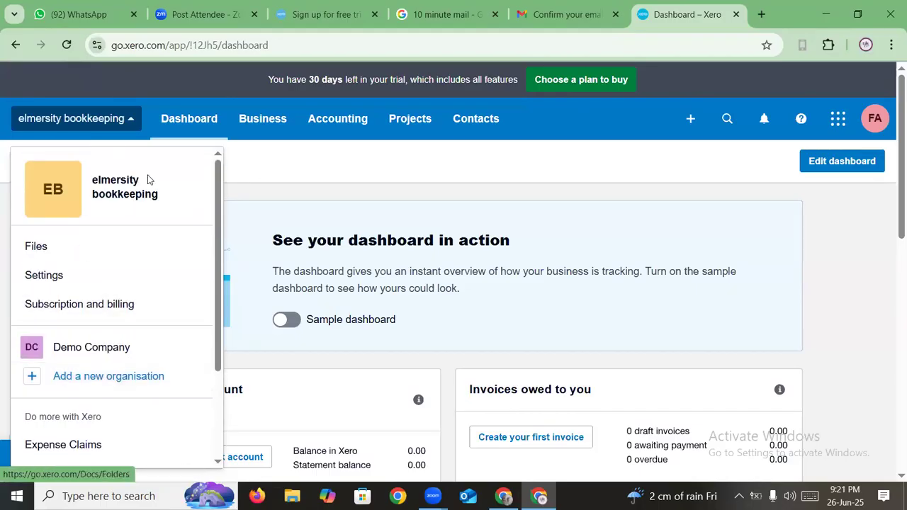
{"action": "left_click", "coordinate": [124, 121]}
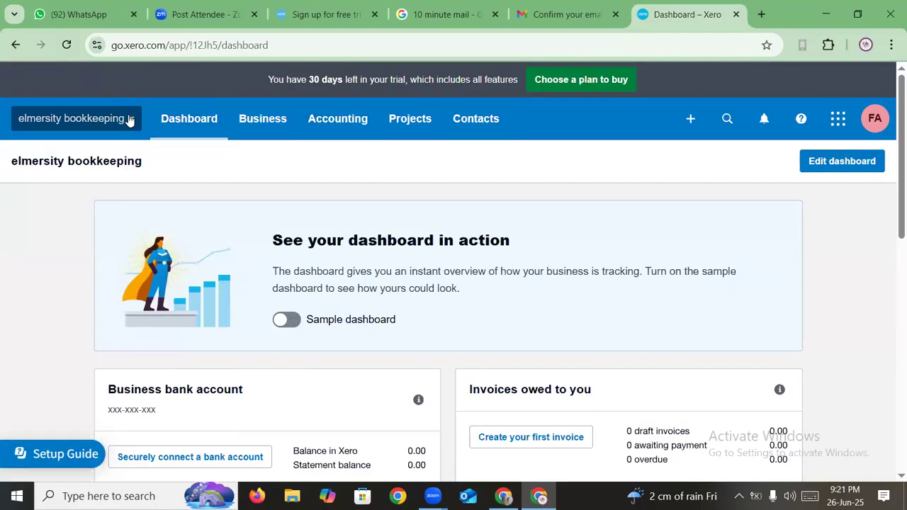
{"action": "left_click", "coordinate": [129, 121]}
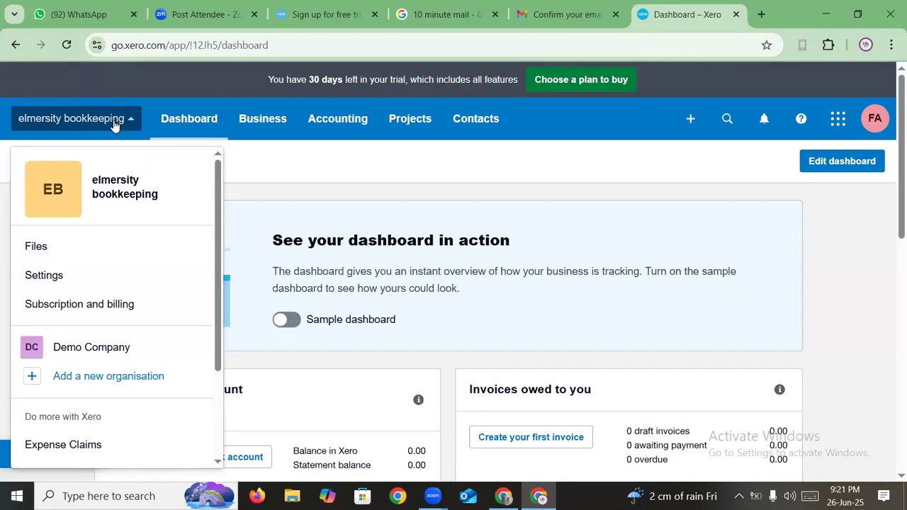
- Go to Settings from the organisation menu and open the Organisation details page
{"action": "left_click", "coordinate": [55, 279]}
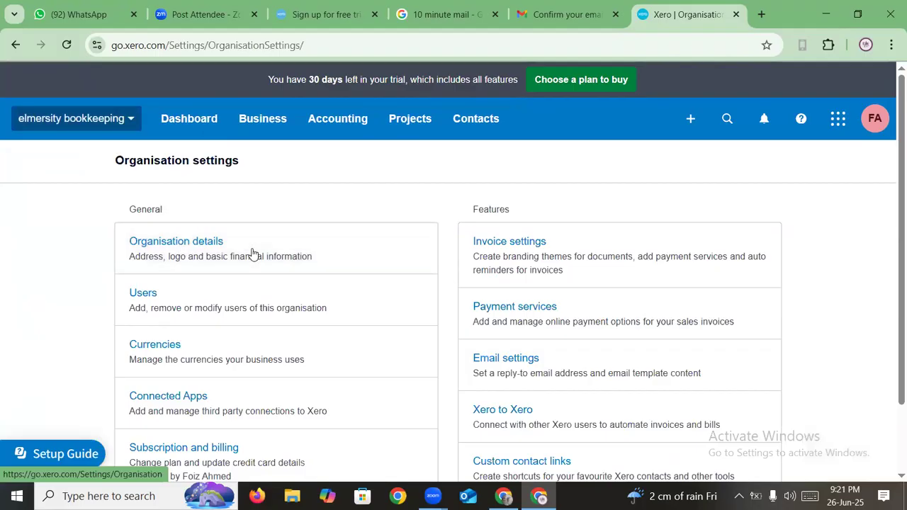
{"action": "scroll", "coordinate": [253, 255], "scroll_direction": "down", "scroll_amount": 1}
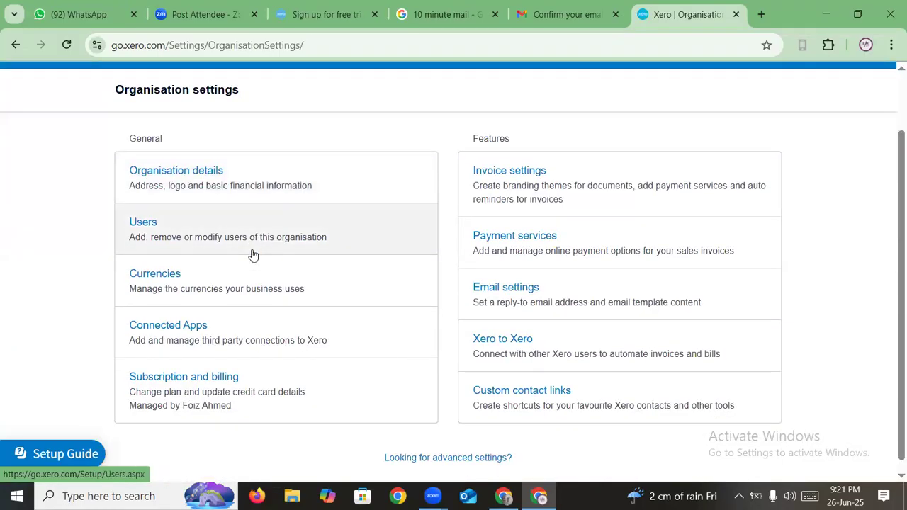
{"action": "scroll", "coordinate": [253, 255], "scroll_direction": "up", "scroll_amount": 1}
{"action": "left_click", "coordinate": [173, 242]}
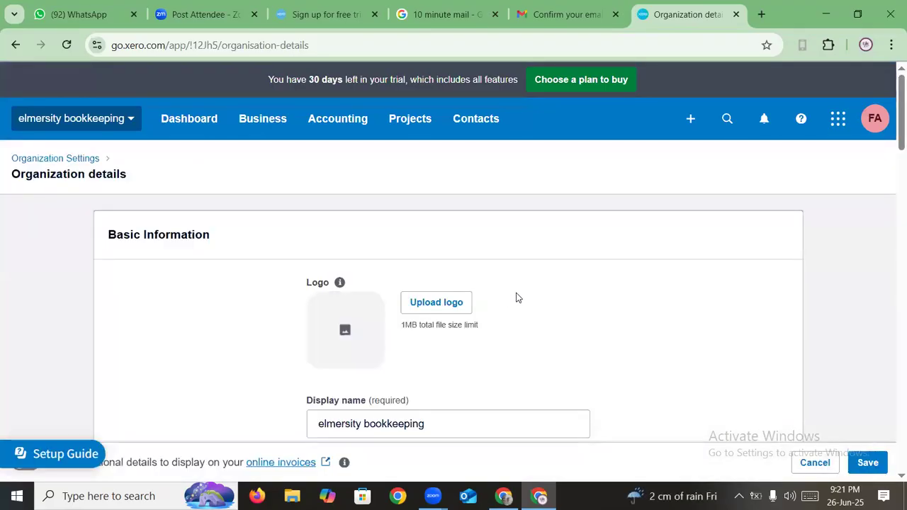
- Replace 'bookkeeping' with 'ltd' in both Display name and Legal name, then save
{"action": "scroll", "coordinate": [517, 297], "scroll_direction": "down", "scroll_amount": 2}
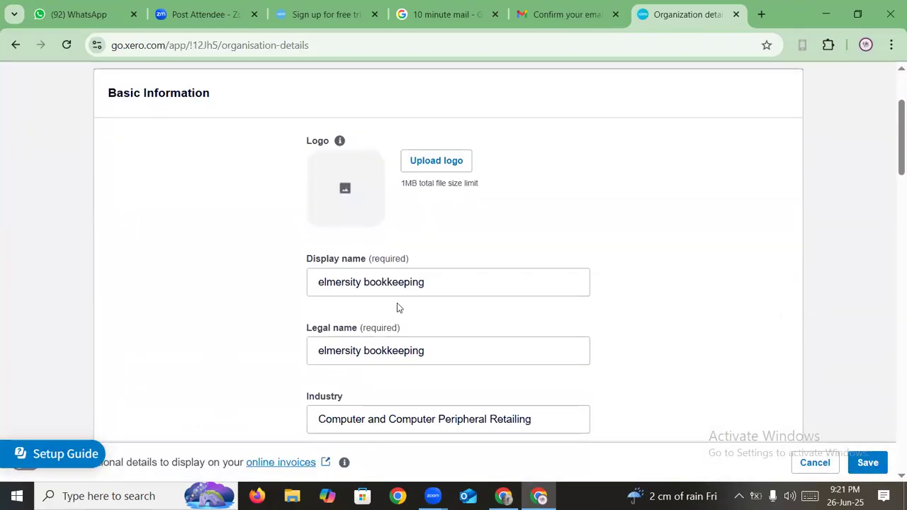
{"action": "scroll", "coordinate": [386, 262], "scroll_direction": "down", "scroll_amount": 1}
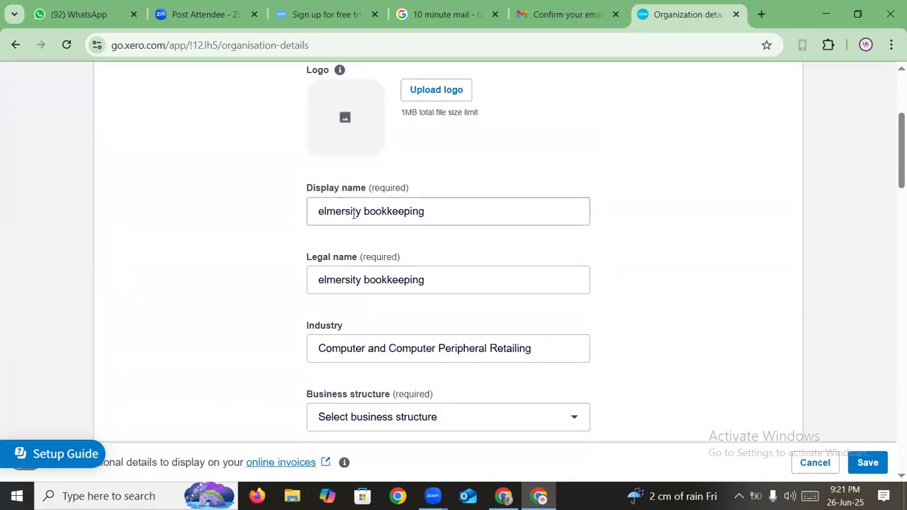
{"action": "double_click", "coordinate": [518, 210]}
{"action": "type", "text": "lmersity ltd"}
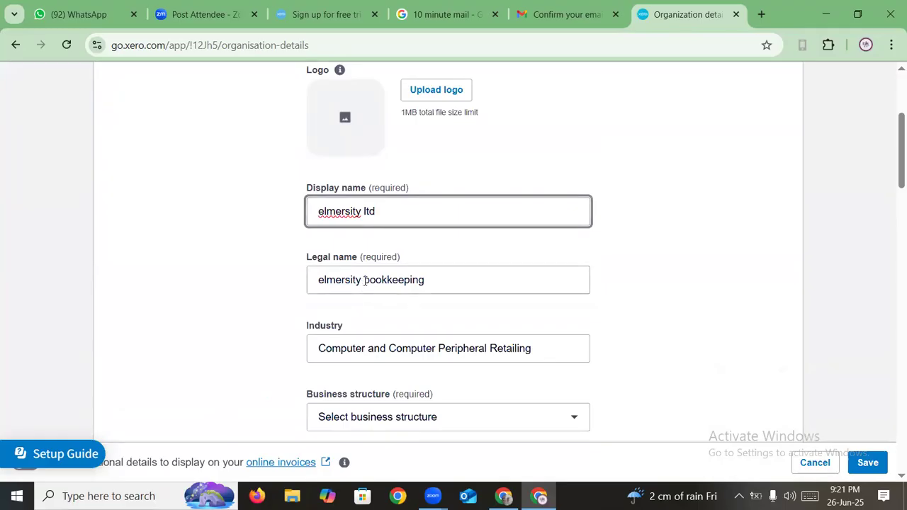
{"action": "double_click", "coordinate": [497, 279]}
{"action": "type", "text": "ltd"}
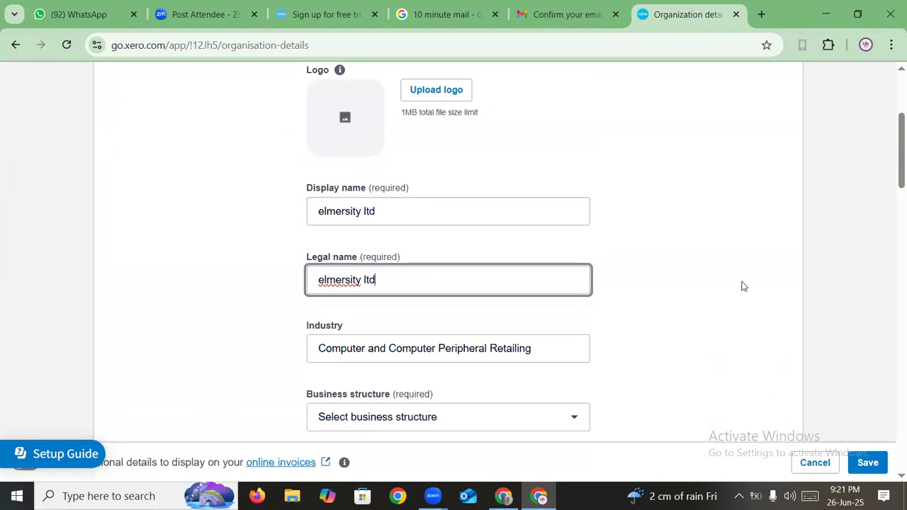
{"action": "left_click", "coordinate": [740, 287]}
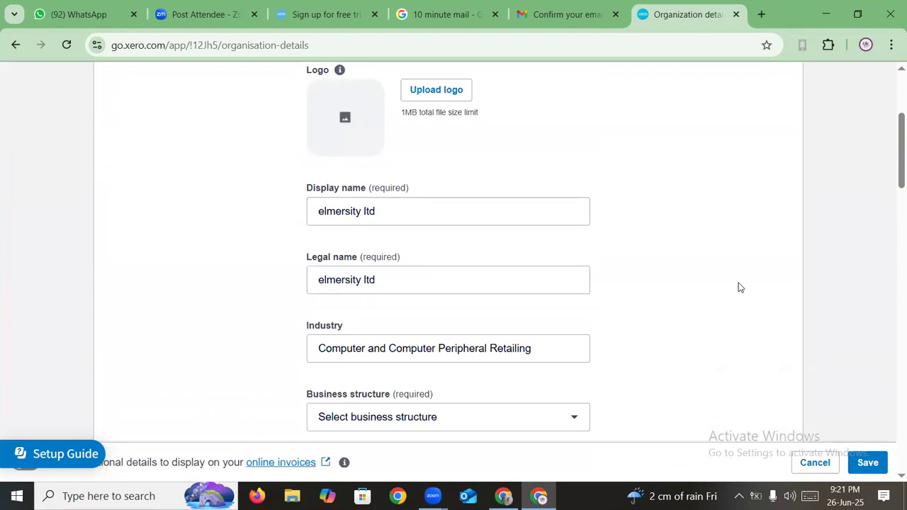
{"action": "scroll", "coordinate": [723, 296], "scroll_direction": "up", "scroll_amount": 2}
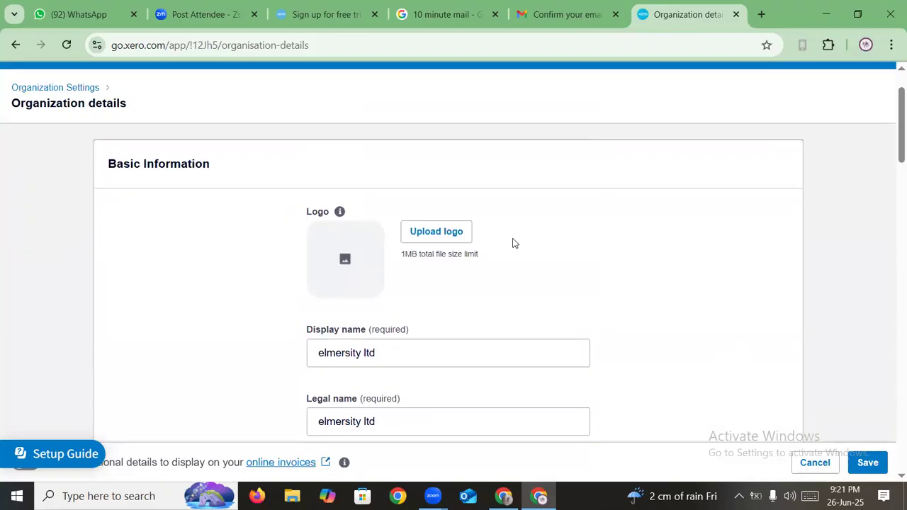
{"action": "scroll", "coordinate": [515, 243], "scroll_direction": "up", "scroll_amount": 1}
{"action": "scroll", "coordinate": [514, 243], "scroll_direction": "down", "scroll_amount": 2}
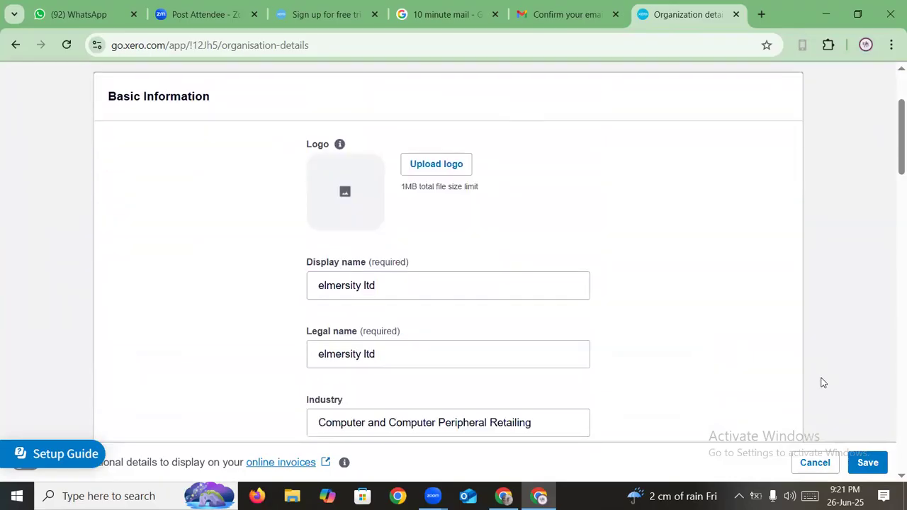
{"action": "left_click", "coordinate": [867, 463]}
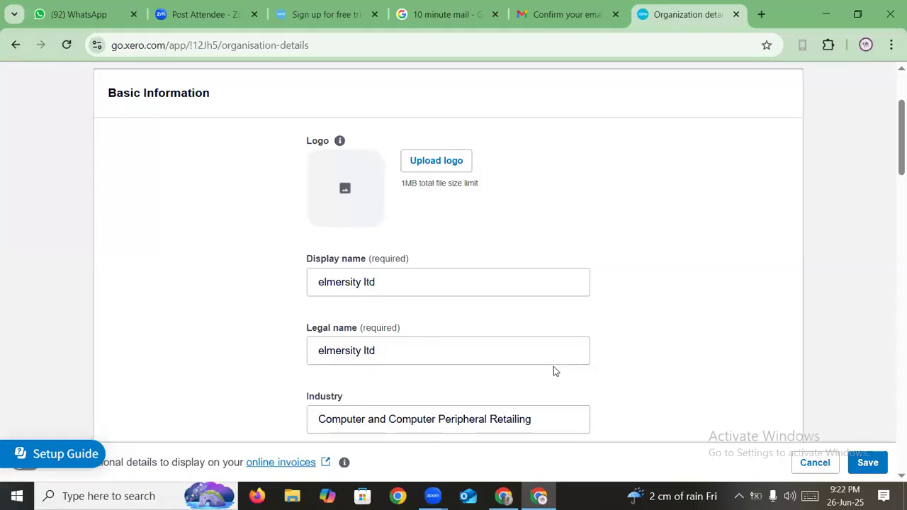
- Set the Business structure dropdown to Company
{"action": "scroll", "coordinate": [835, 406], "scroll_direction": "down", "scroll_amount": 2}
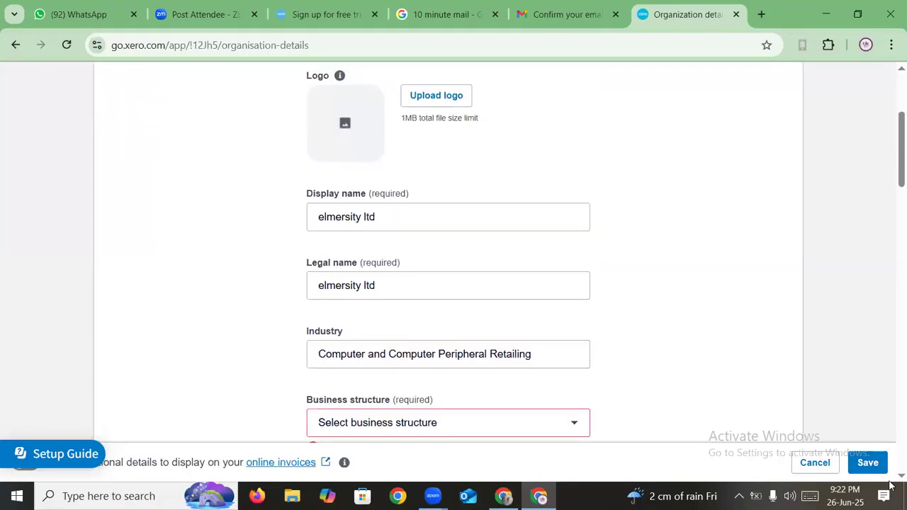
{"action": "scroll", "coordinate": [337, 289], "scroll_direction": "down", "scroll_amount": 2}
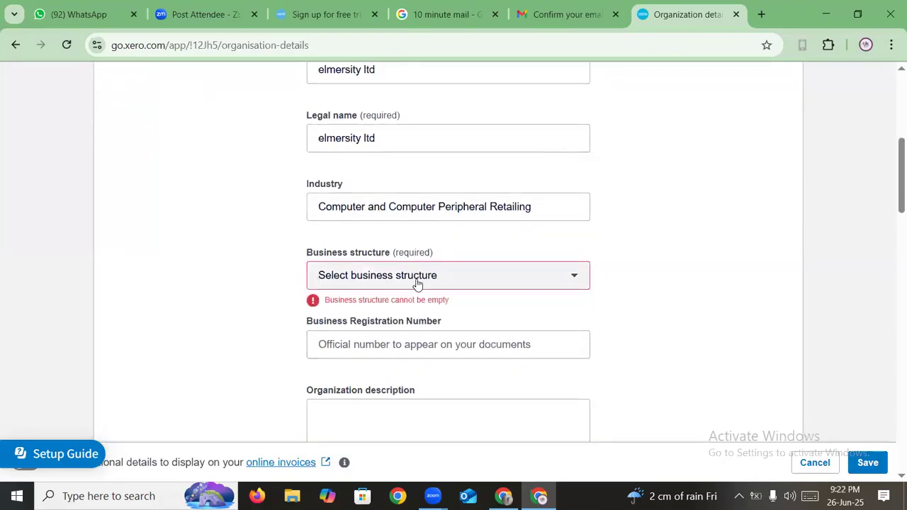
{"action": "left_click", "coordinate": [447, 277]}
{"action": "scroll", "coordinate": [408, 137], "scroll_direction": "down", "scroll_amount": 1}
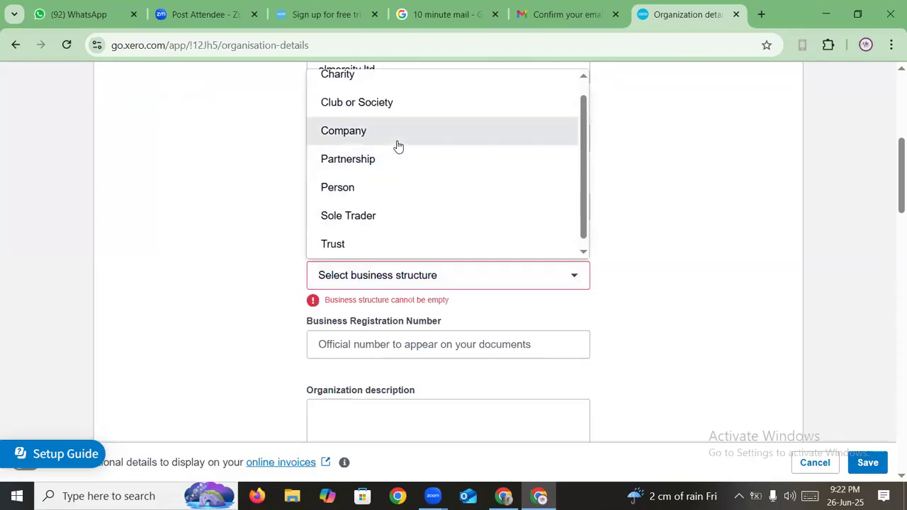
{"action": "scroll", "coordinate": [398, 146], "scroll_direction": "up", "scroll_amount": 1}
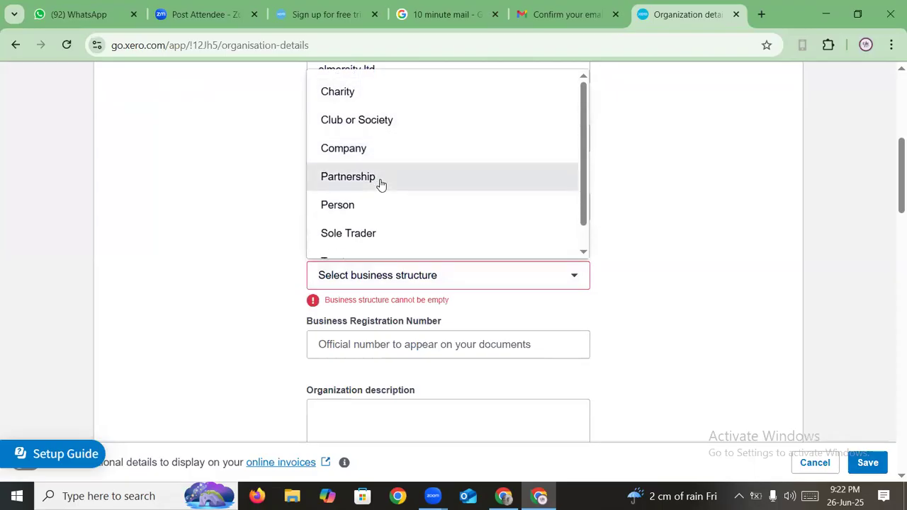
{"action": "scroll", "coordinate": [366, 204], "scroll_direction": "down", "scroll_amount": 1}
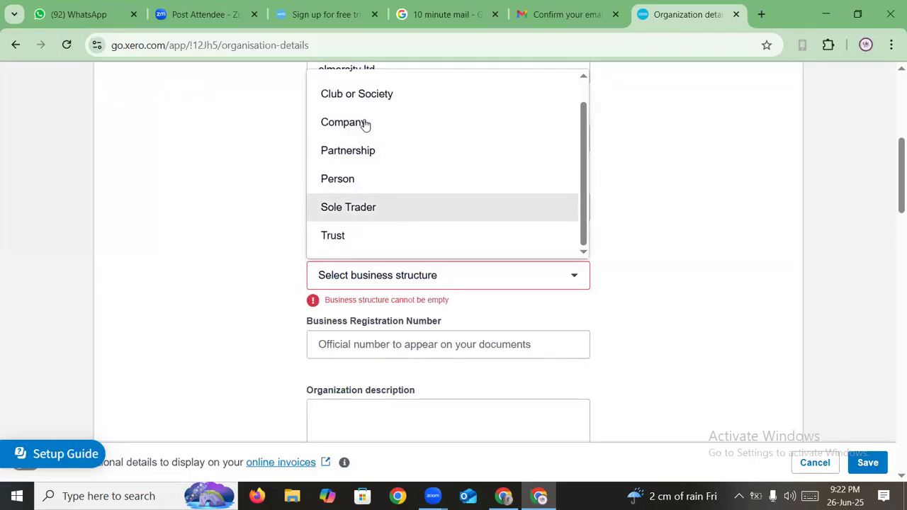
{"action": "scroll", "coordinate": [357, 99], "scroll_direction": "up", "scroll_amount": 1}
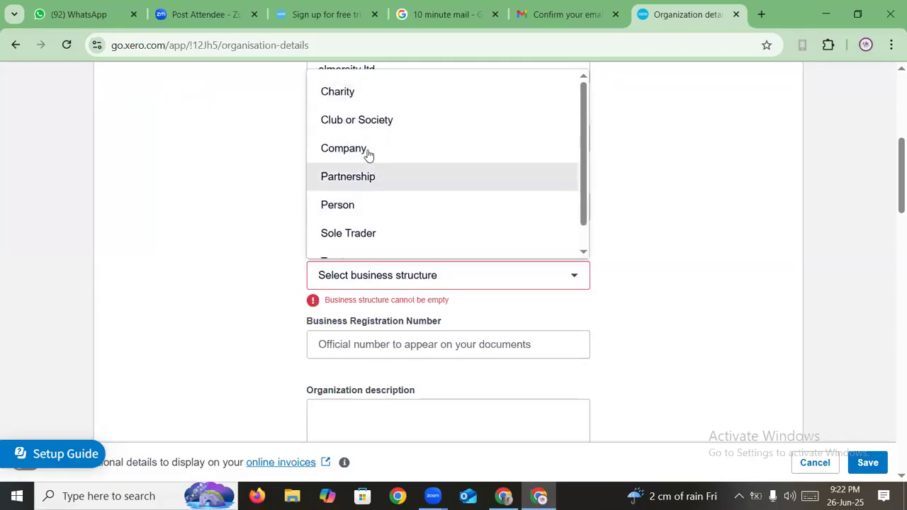
{"action": "left_click", "coordinate": [369, 149]}
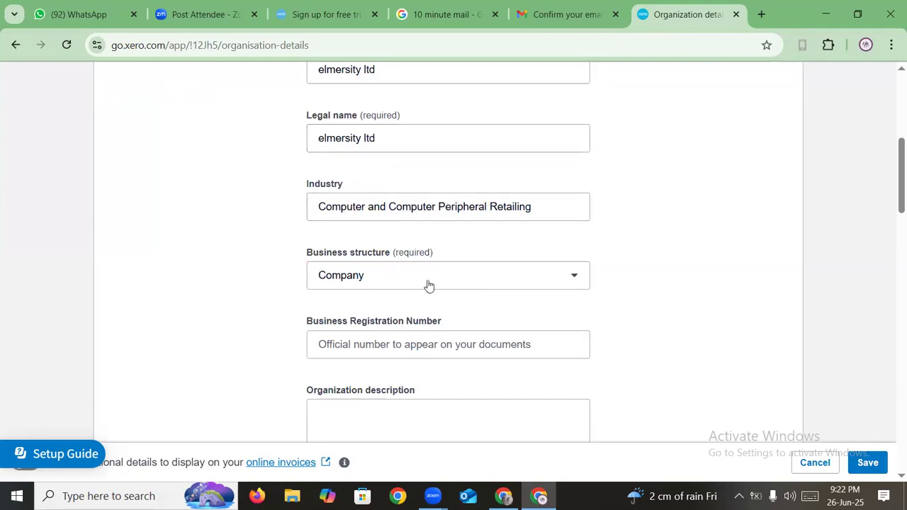
- Review the rest of the organisation details form and save it
{"action": "scroll", "coordinate": [454, 290], "scroll_direction": "down", "scroll_amount": 1}
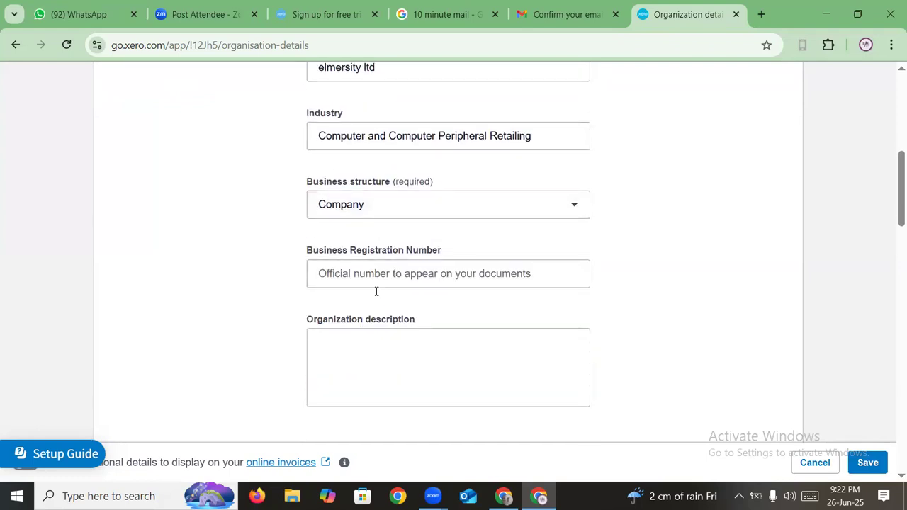
{"action": "scroll", "coordinate": [435, 305], "scroll_direction": "down", "scroll_amount": 1}
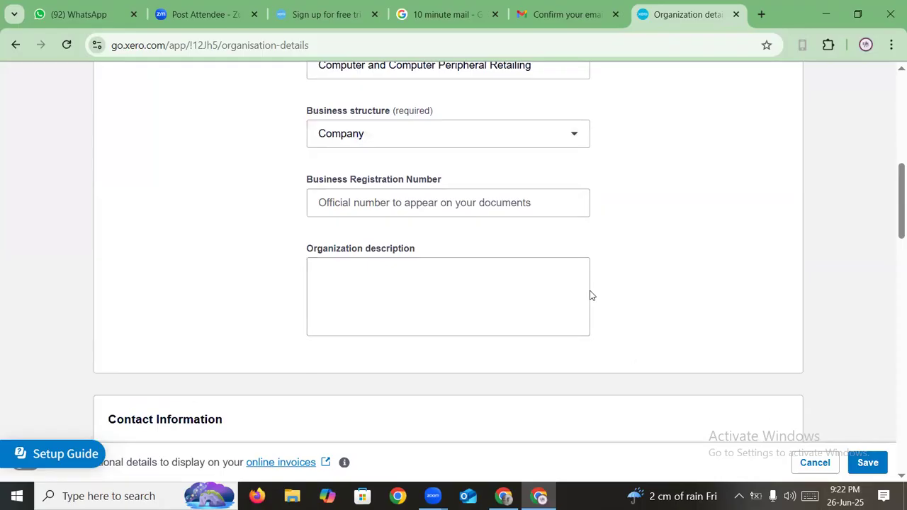
{"action": "scroll", "coordinate": [592, 296], "scroll_direction": "down", "scroll_amount": 1}
{"action": "scroll", "coordinate": [517, 298], "scroll_direction": "down", "scroll_amount": 3}
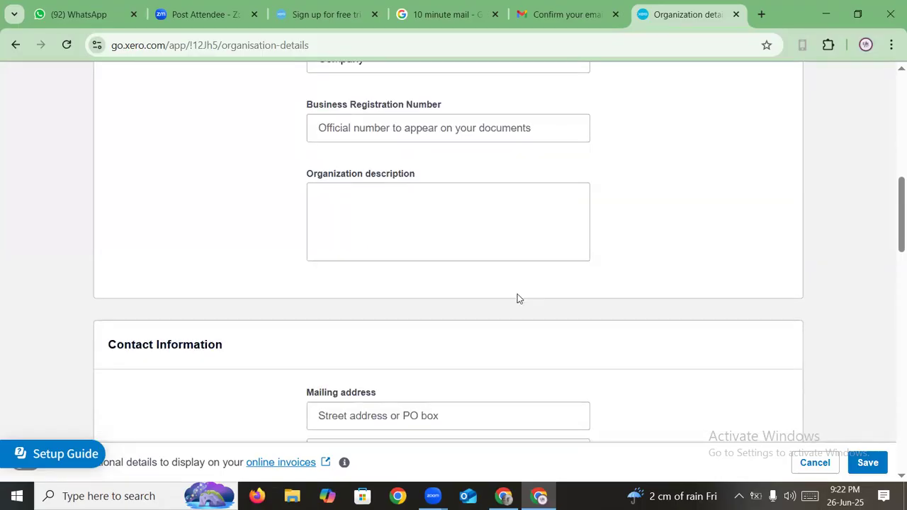
{"action": "scroll", "coordinate": [449, 340], "scroll_direction": "down", "scroll_amount": 2}
{"action": "scroll", "coordinate": [450, 372], "scroll_direction": "down", "scroll_amount": 10}
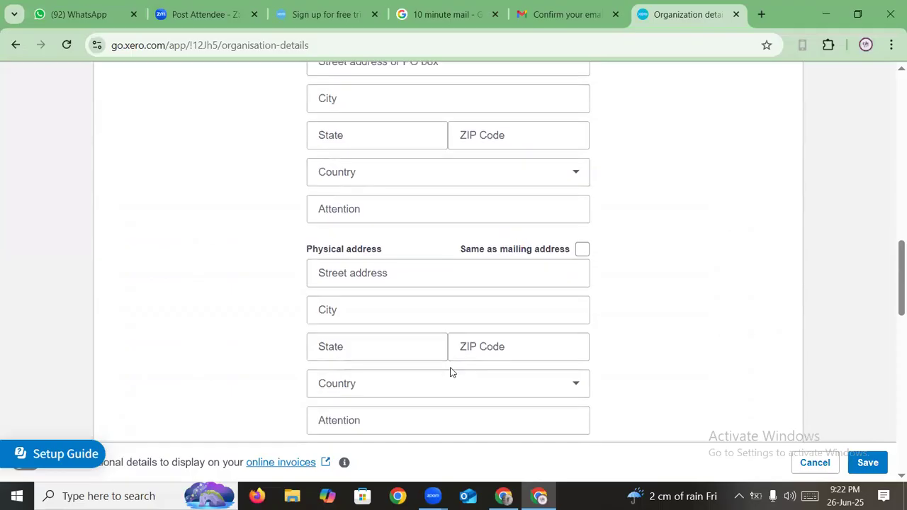
{"action": "scroll", "coordinate": [451, 371], "scroll_direction": "down", "scroll_amount": 2}
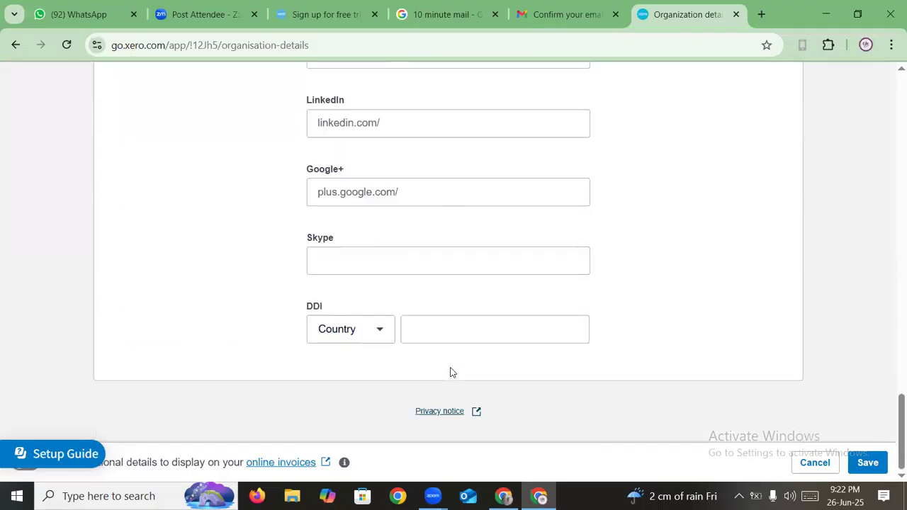
{"action": "scroll", "coordinate": [662, 367], "scroll_direction": "up", "scroll_amount": 15}
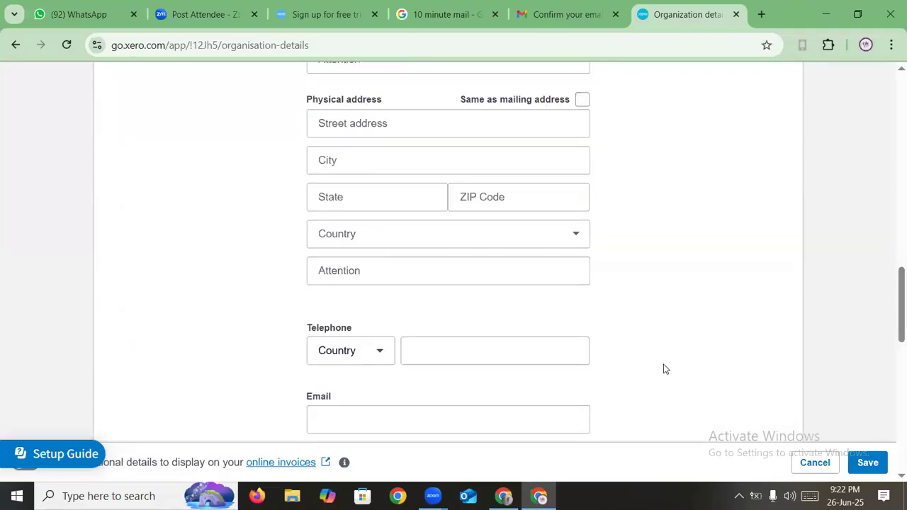
{"action": "scroll", "coordinate": [674, 390], "scroll_direction": "up", "scroll_amount": 5}
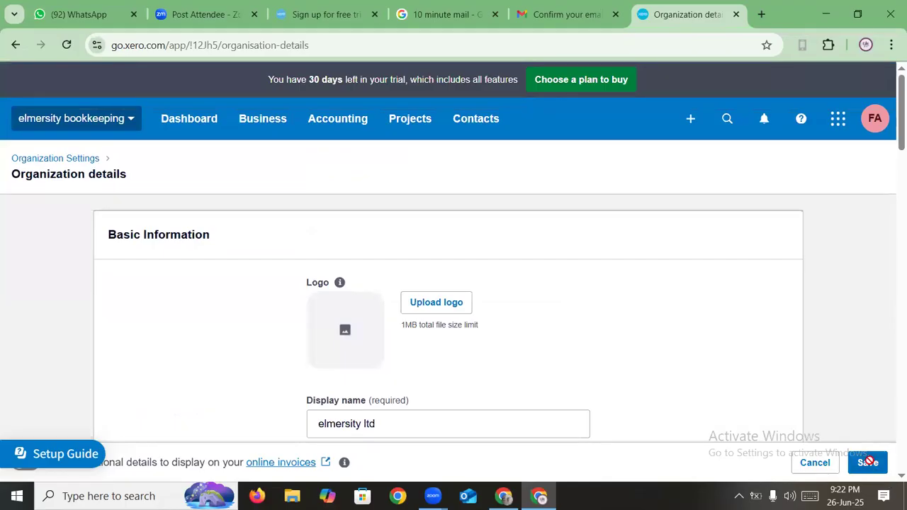
{"action": "left_click", "coordinate": [868, 463]}
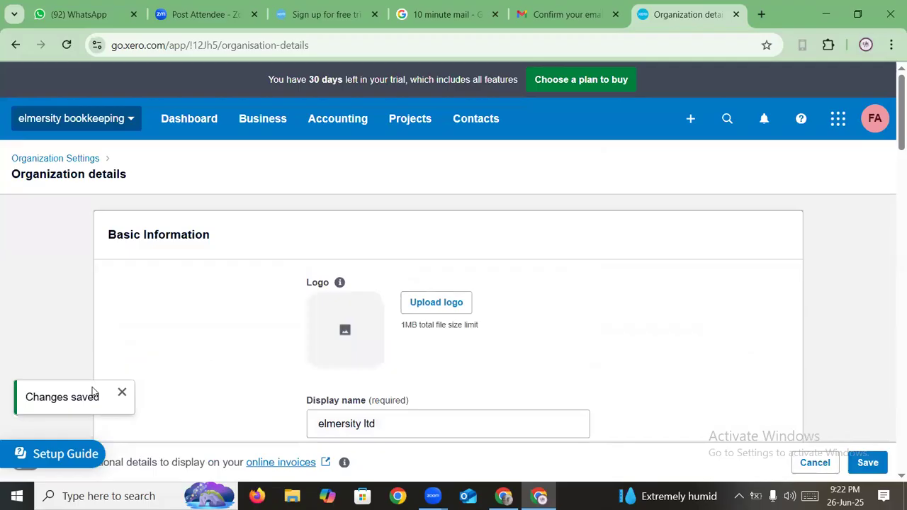
- Reload the organisation details page and go to the Dashboard, now headed elmersity ltd
{"action": "left_click", "coordinate": [67, 45]}
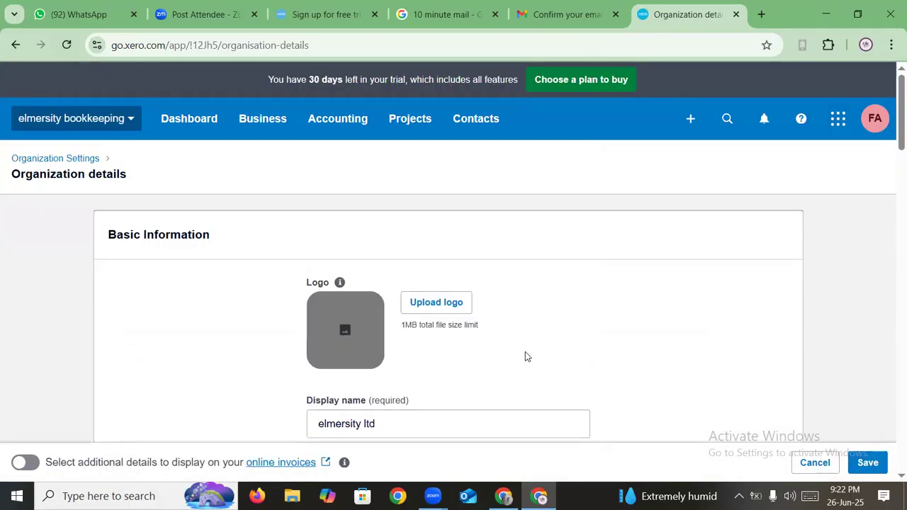
{"action": "left_click", "coordinate": [182, 120]}
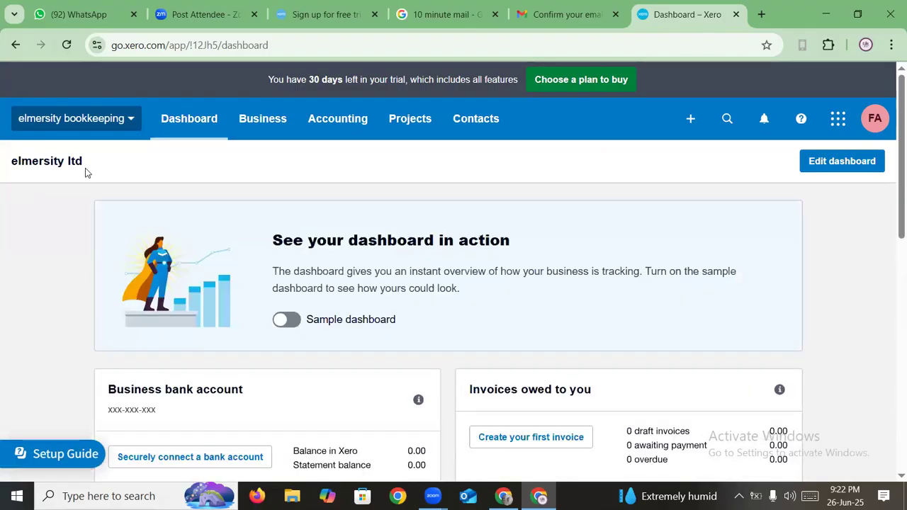
- Select the elmersity ltd dashboard heading and check the organisation names listed in the switcher
{"action": "left_click_drag", "start_coordinate": [12, 163], "coordinate": [163, 167]}
{"action": "left_click", "coordinate": [138, 173]}
{"action": "left_click_drag", "start_coordinate": [11, 163], "coordinate": [115, 167]}
{"action": "left_click", "coordinate": [115, 167]}
{"action": "triple_click", "coordinate": [97, 164]}
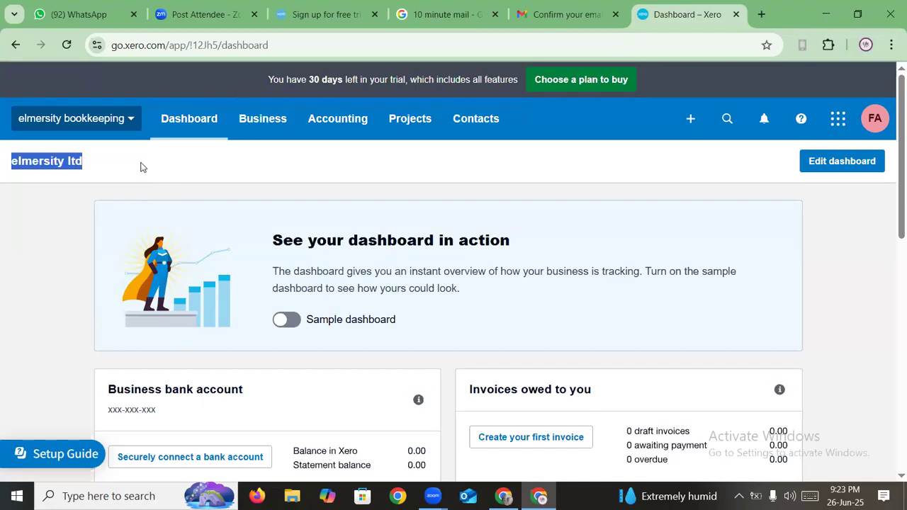
{"action": "left_click", "coordinate": [130, 120]}
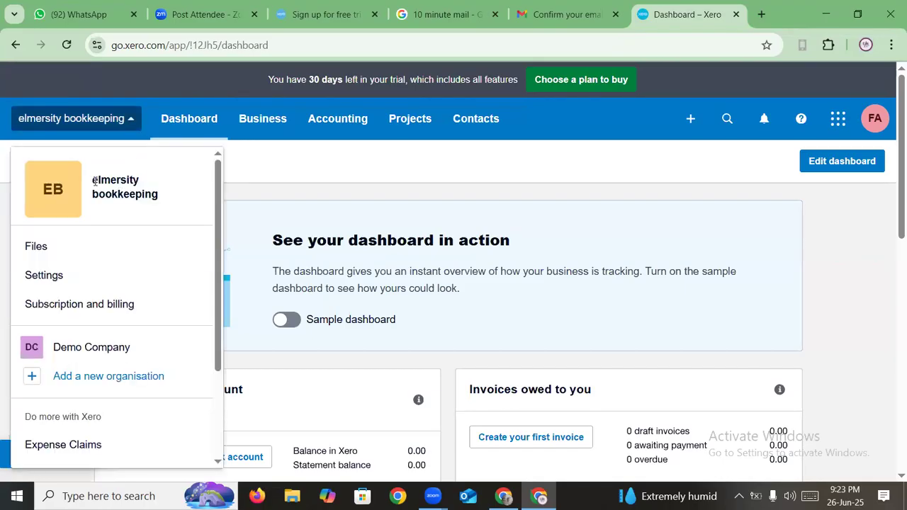
{"action": "left_click_drag", "start_coordinate": [92, 182], "coordinate": [168, 195]}
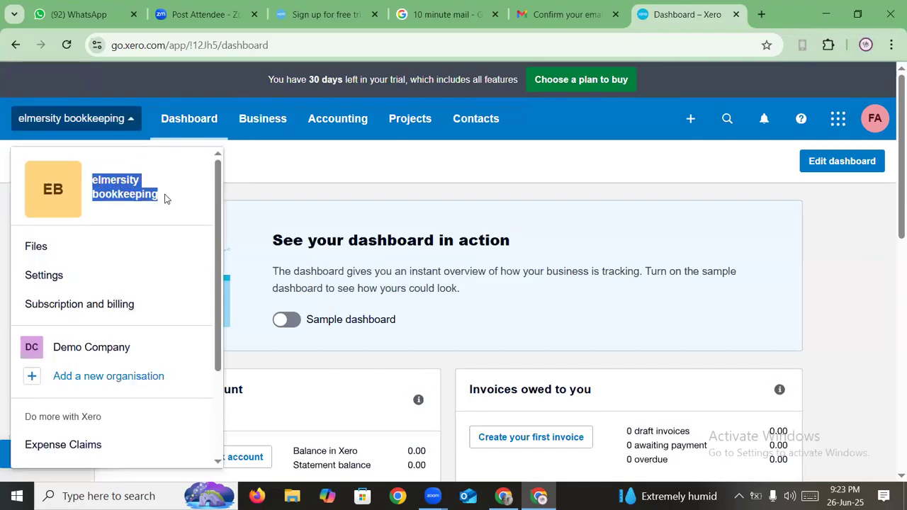
{"action": "left_click", "coordinate": [158, 204]}
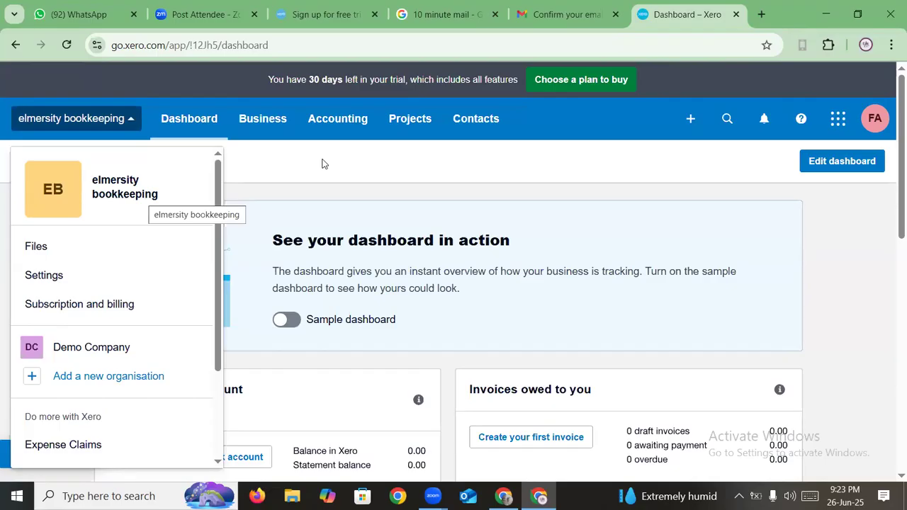
{"action": "left_click", "coordinate": [583, 135]}
- Reselect the elmersity ltd heading and reopen the organisation switcher list
{"action": "triple_click", "coordinate": [97, 160]}
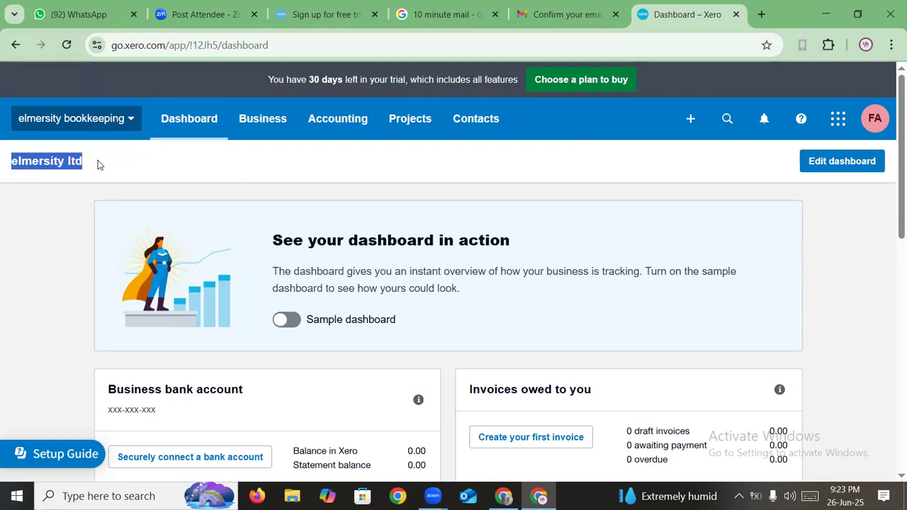
{"action": "left_click", "coordinate": [98, 120]}
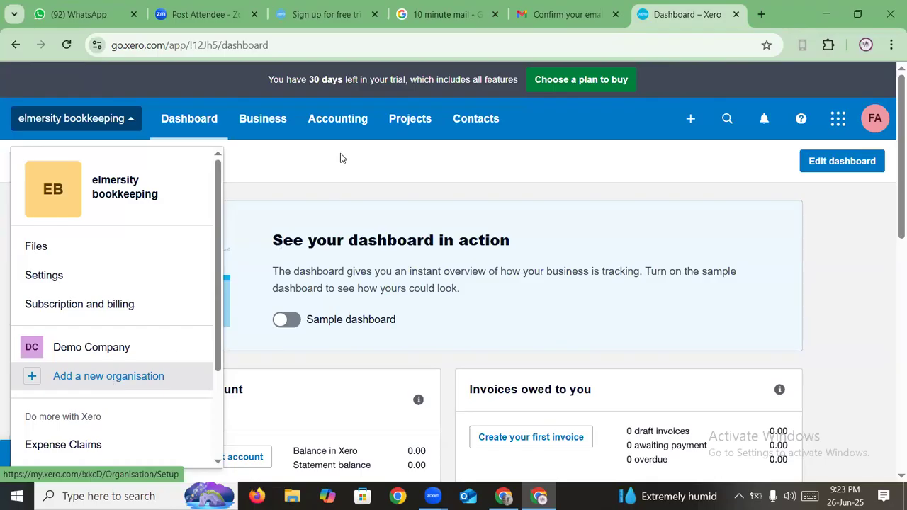
{"action": "triple_click", "coordinate": [26, 164]}
{"action": "left_click", "coordinate": [11, 165]}
{"action": "triple_click", "coordinate": [109, 166]}
{"action": "left_click", "coordinate": [83, 164]}
{"action": "left_click_drag", "start_coordinate": [12, 162], "coordinate": [100, 161]}
{"action": "left_click", "coordinate": [99, 162]}
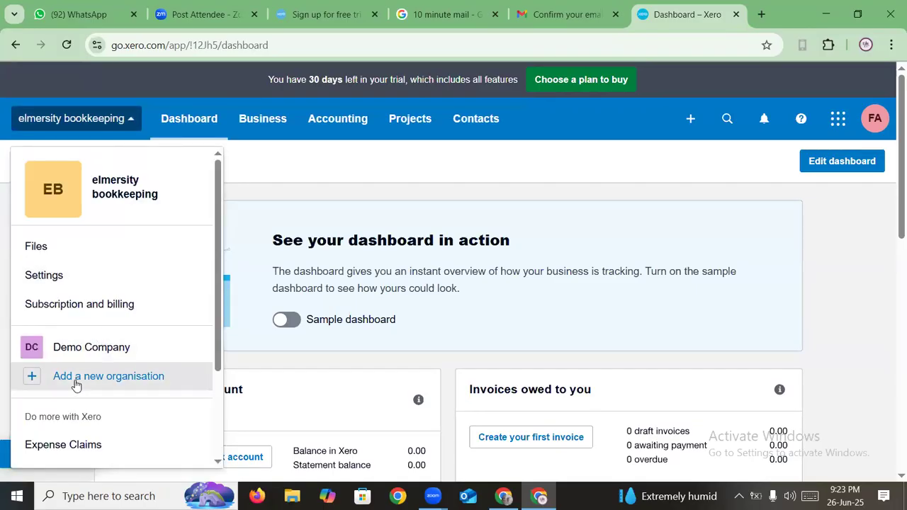